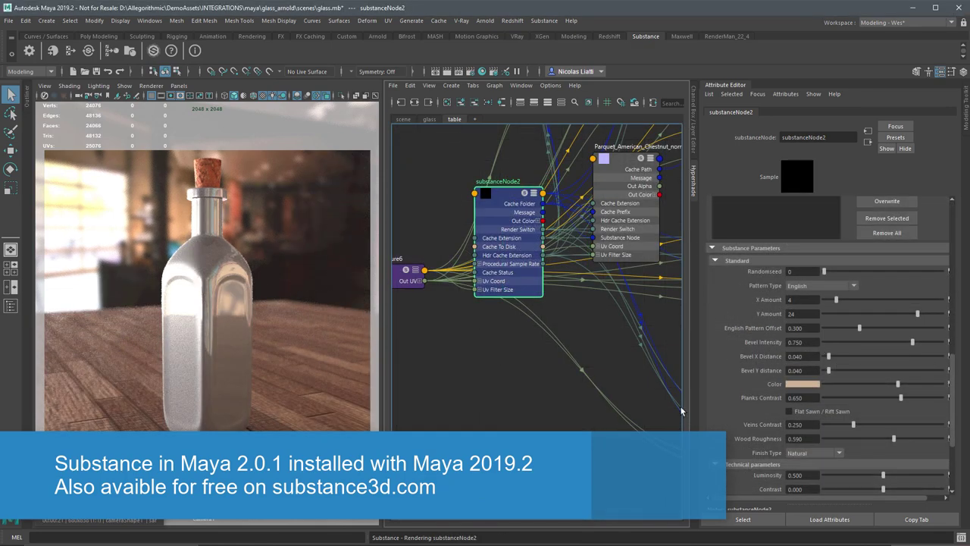
Lower the parquet substance's Wood Roughness and Bevel Intensity.
left_click_drag(893, 438, 856, 439)
left_click_drag(912, 342, 875, 342)
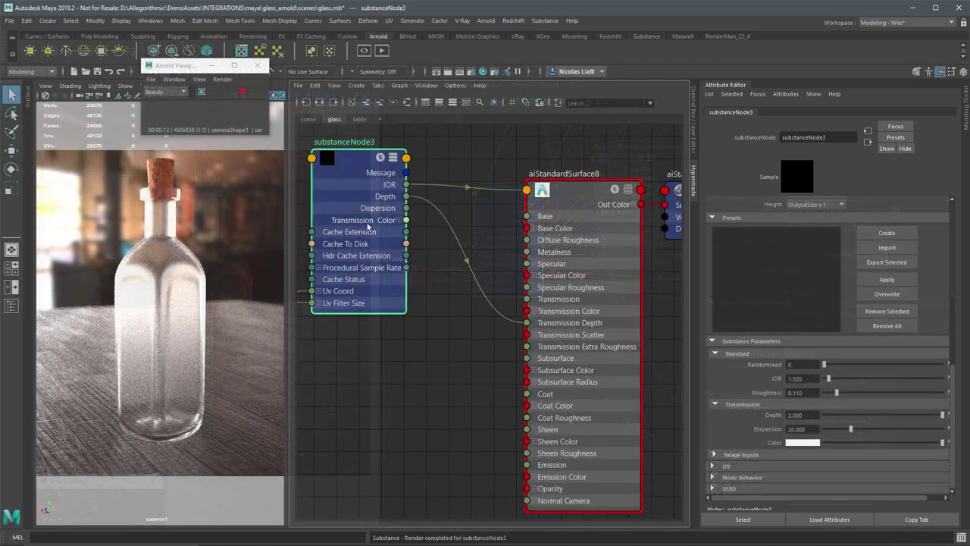
Connect the glass substance's three Transmission Color component outputs to Transmission Color R, G and B of aiStandardSurface8.
left_click(399, 220)
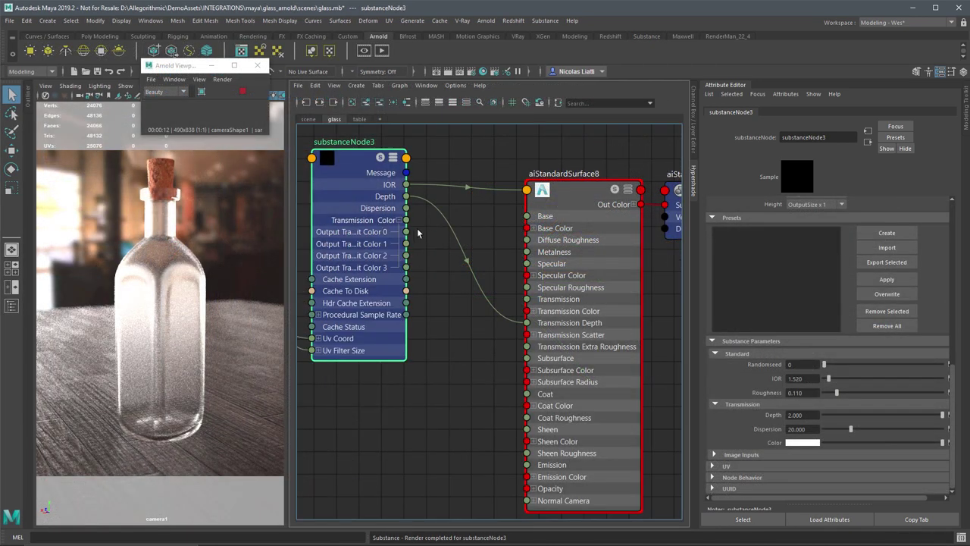
left_click(533, 311)
left_click_drag(406, 231, 527, 334)
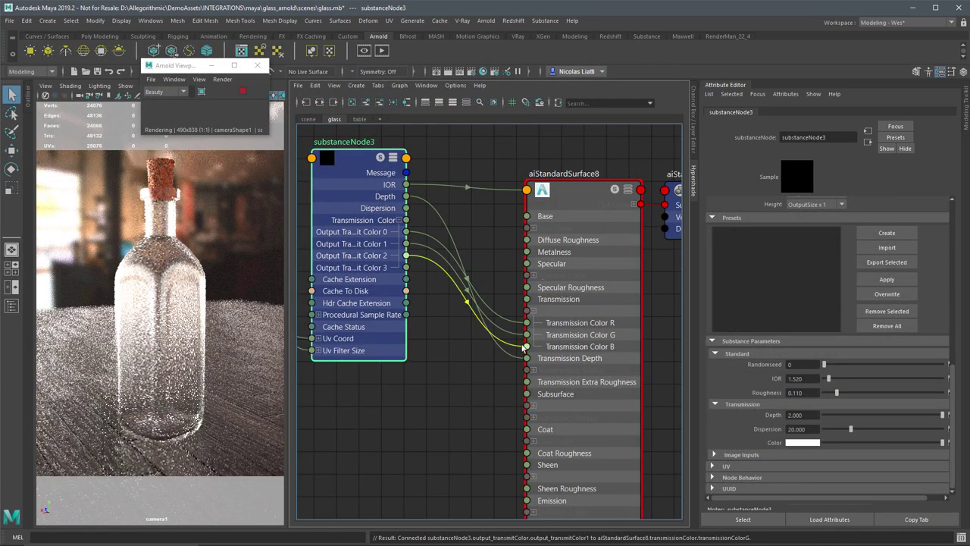
left_click_drag(407, 255, 527, 346)
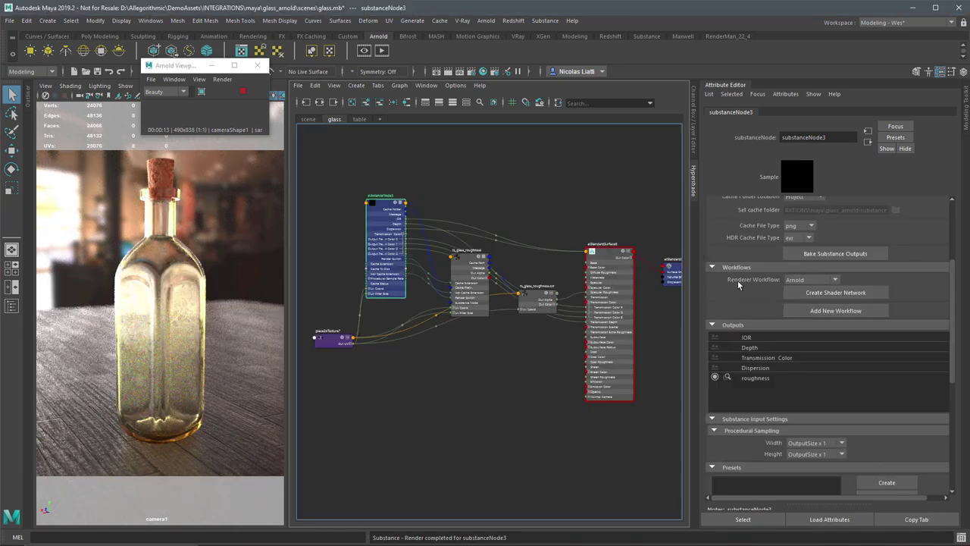
left_click(590, 218)
scroll(472, 201, "up", 2)
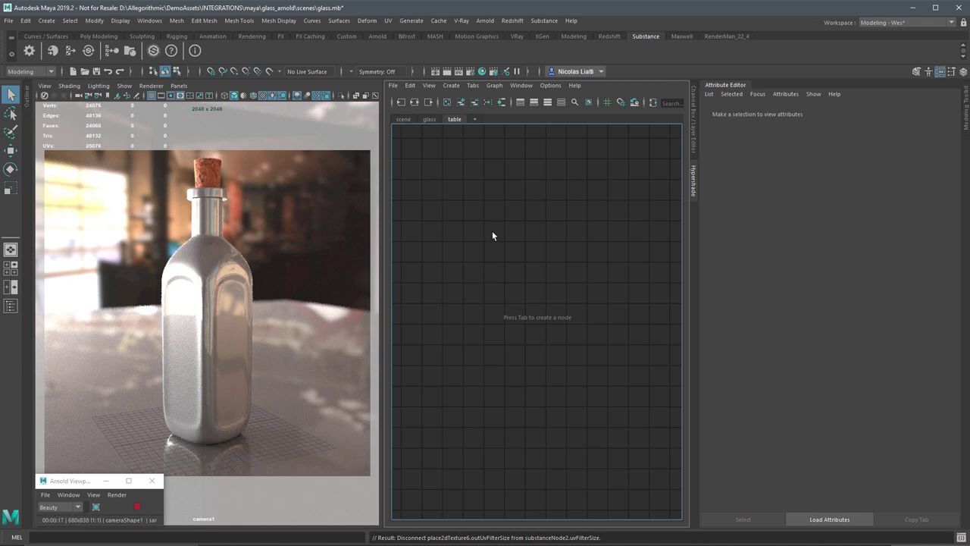
Create a Substance texture node in the empty table graph and move it clear of its 2D placement node.
key("Tab")
type("subst")
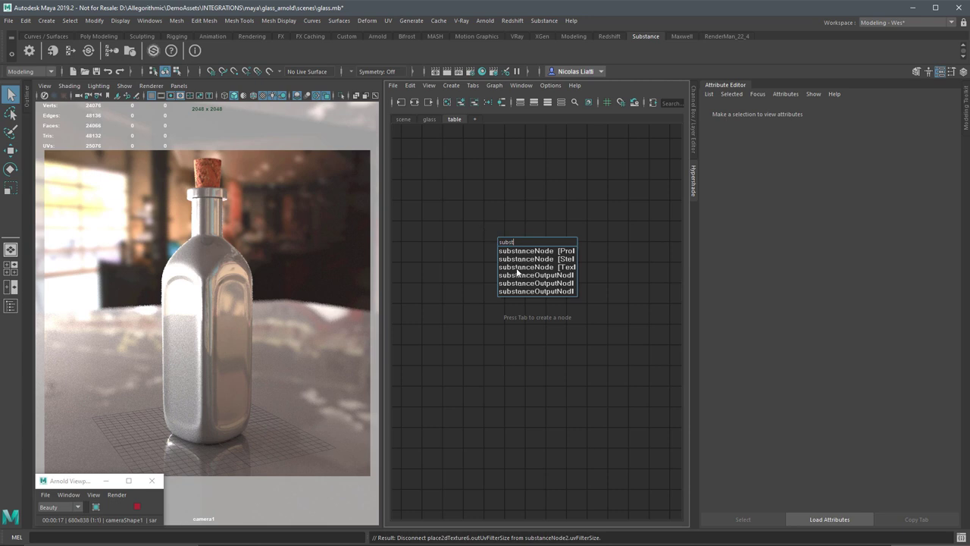
left_click(566, 269)
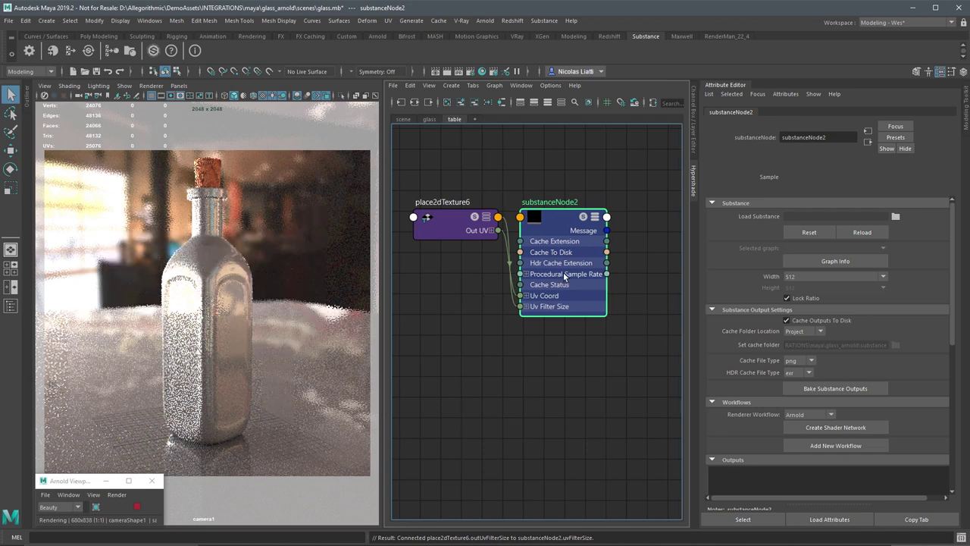
left_click_drag(566, 280, 591, 223)
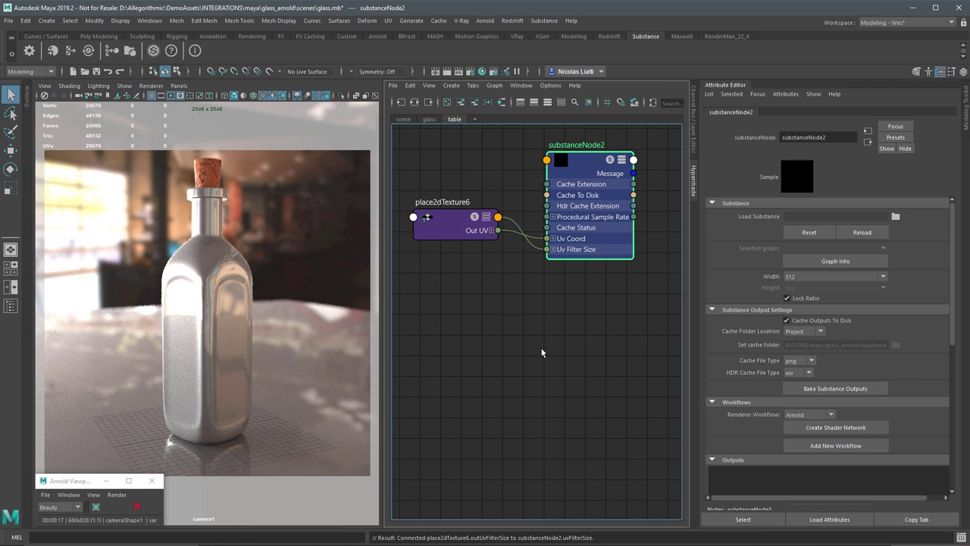
Delete the empty Substance node together with its 2D placement node from the table graph.
left_click_drag(469, 287, 412, 221)
key("Delete")
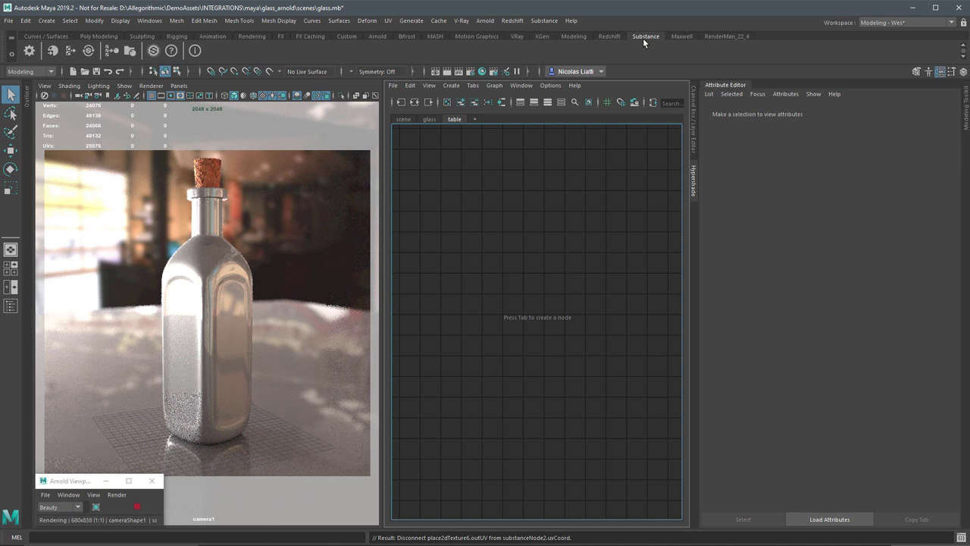
Open the bundled sbsars folder in the Content Browser, show its files as a list and select parquet_american_chestnut.sbsar.
left_click(130, 51)
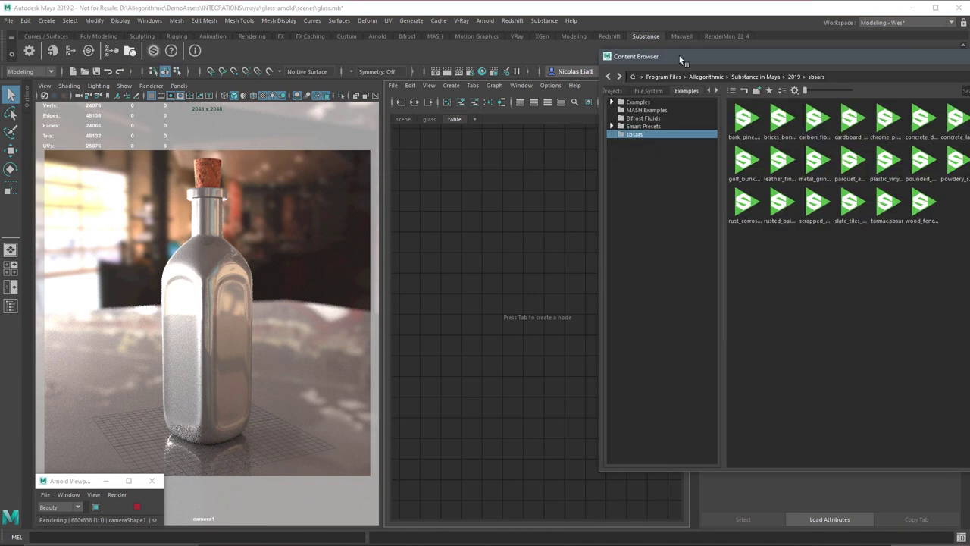
left_click_drag(678, 55, 484, 64)
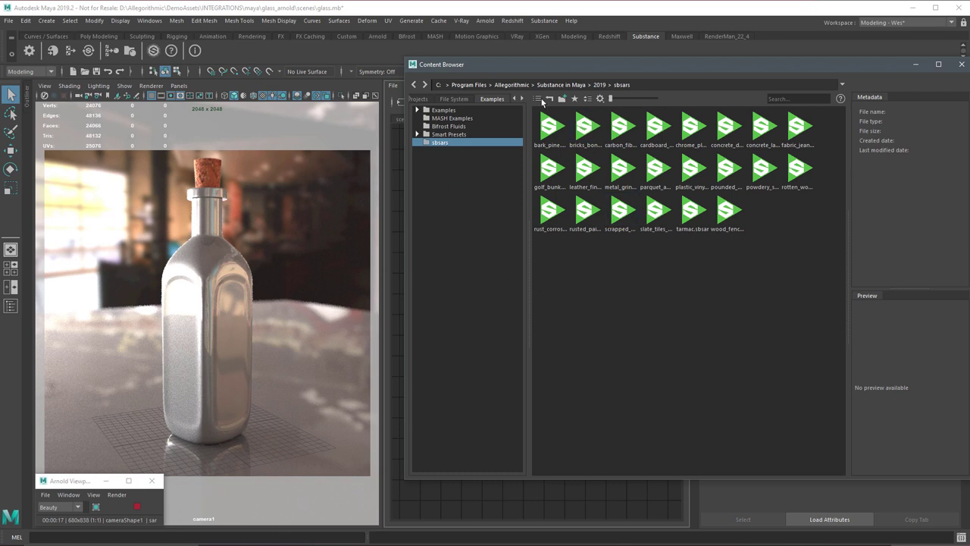
left_click(537, 98)
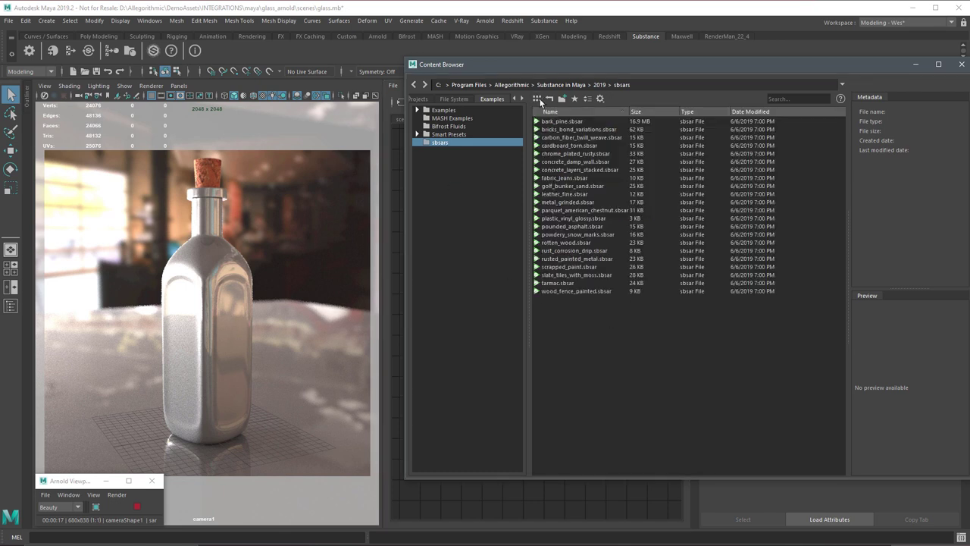
left_click(574, 211)
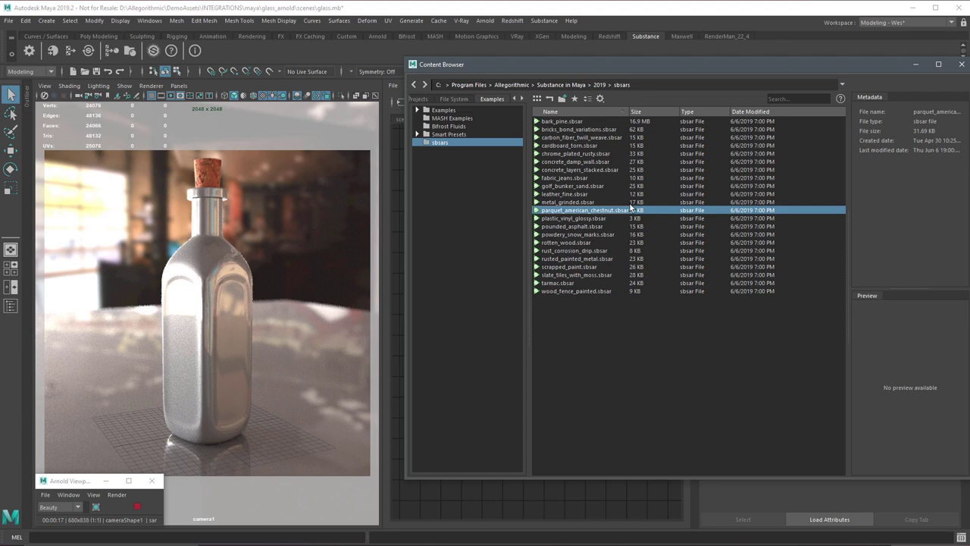
Add parquet_american_chestnut.sbsar to the table graph as a Substance node and show that node's attributes.
left_click_drag(559, 67, 743, 54)
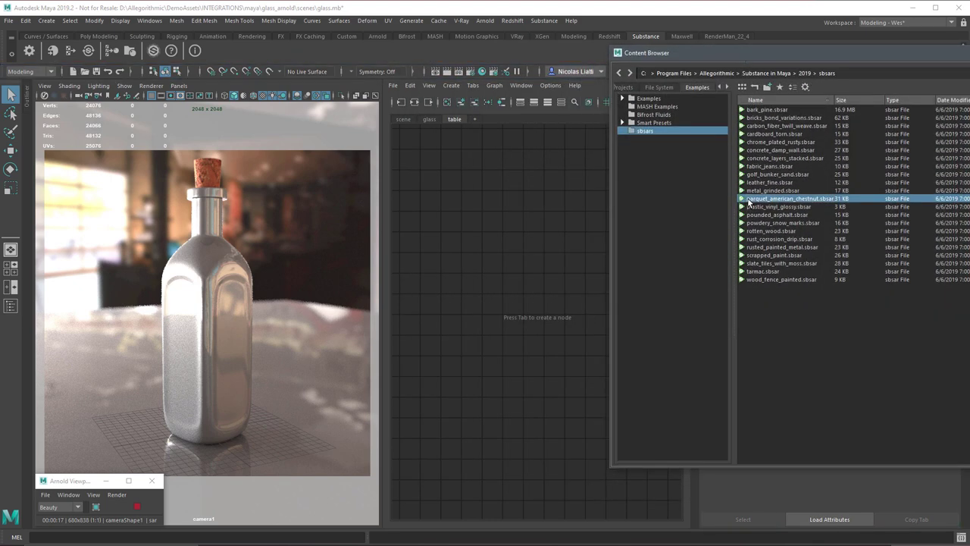
left_click_drag(749, 203, 464, 218)
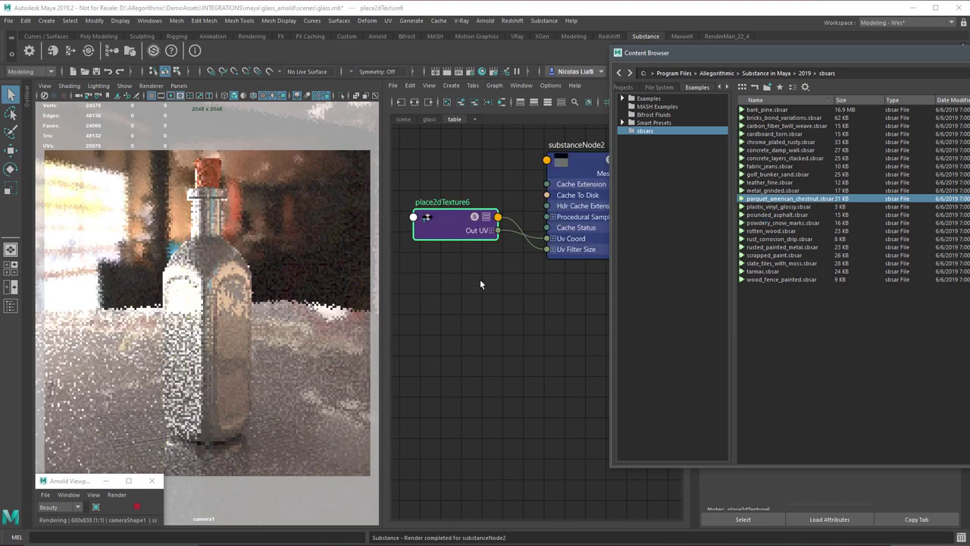
left_click(602, 180)
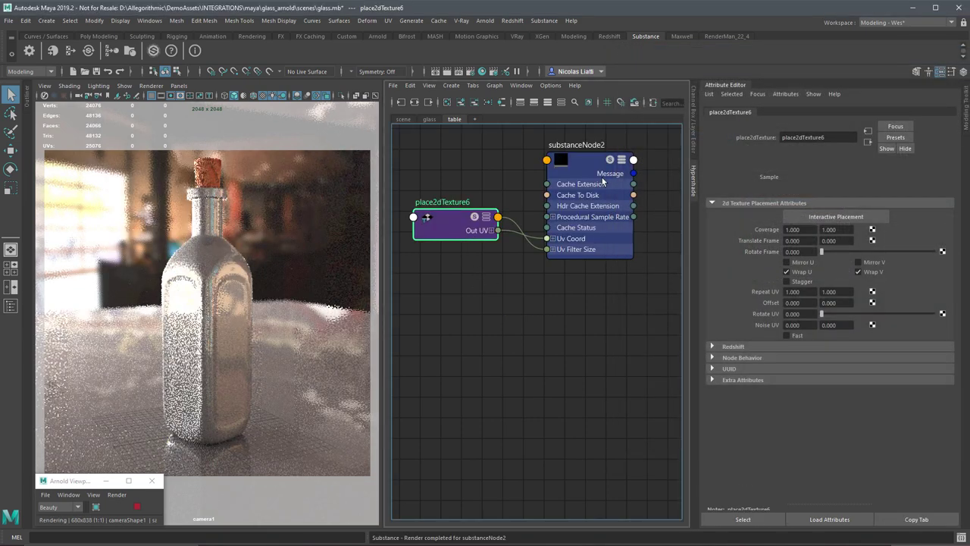
middle_click_drag(568, 282, 524, 313)
left_click(544, 208)
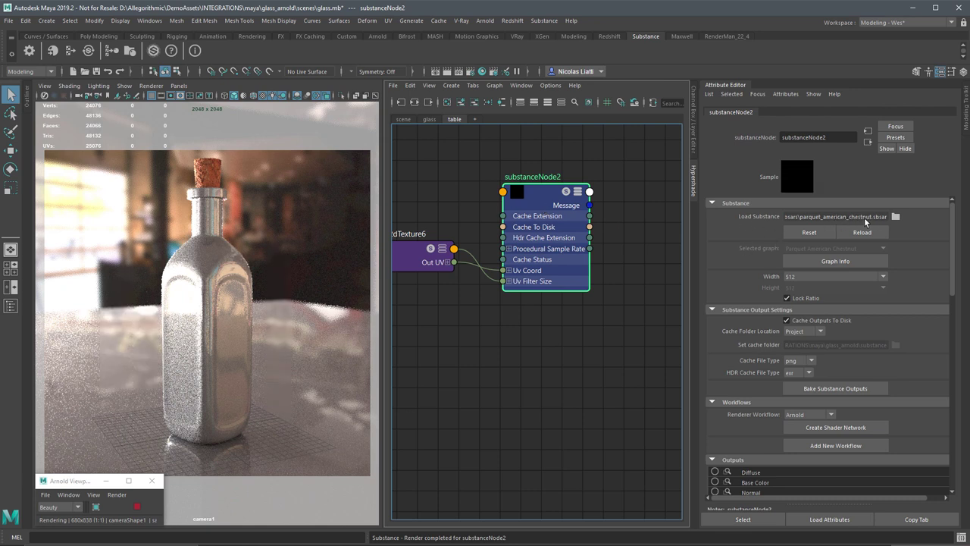
View the graph information of the loaded parquet substance and dismiss it.
left_click(800, 261)
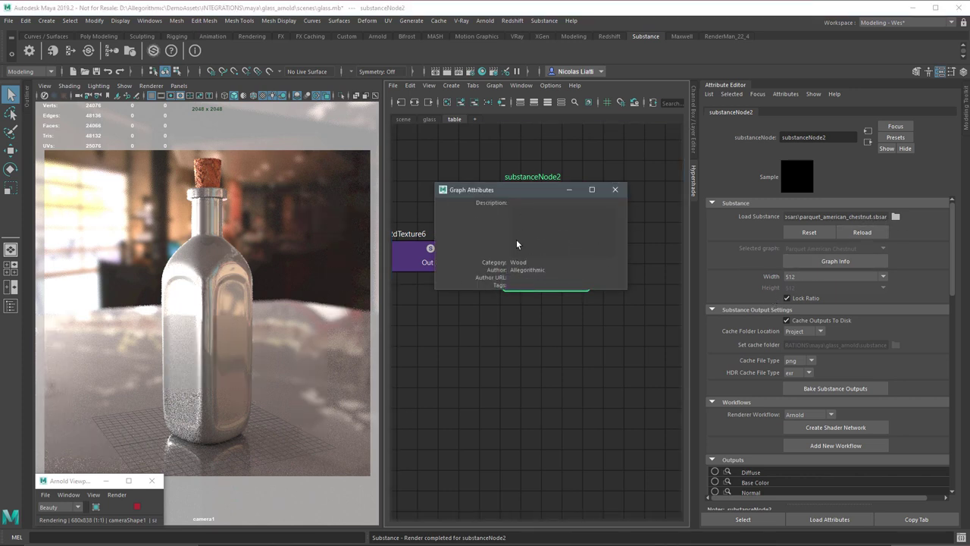
left_click(615, 190)
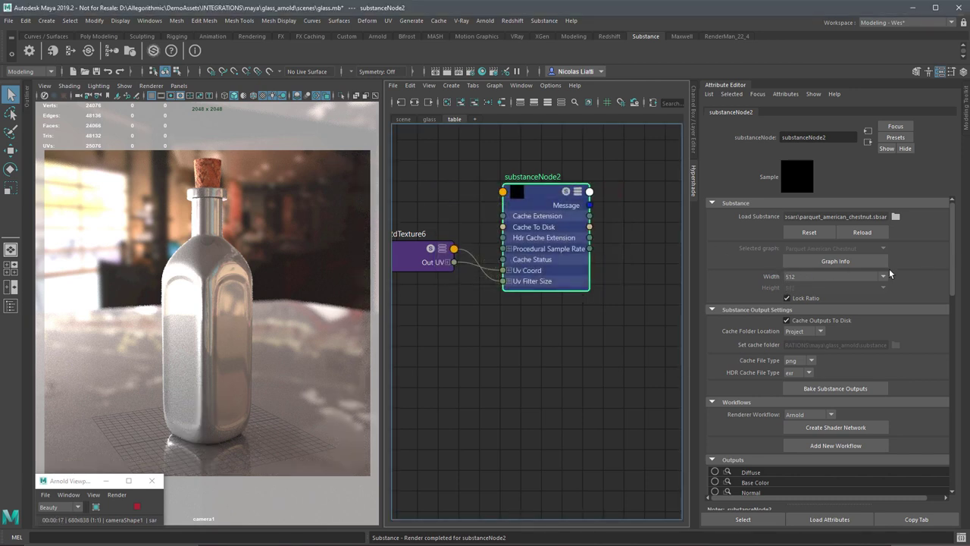
Examine the Substance node's output, workflow and input settings, including the available cache folder locations.
scroll(818, 272, "down", 3)
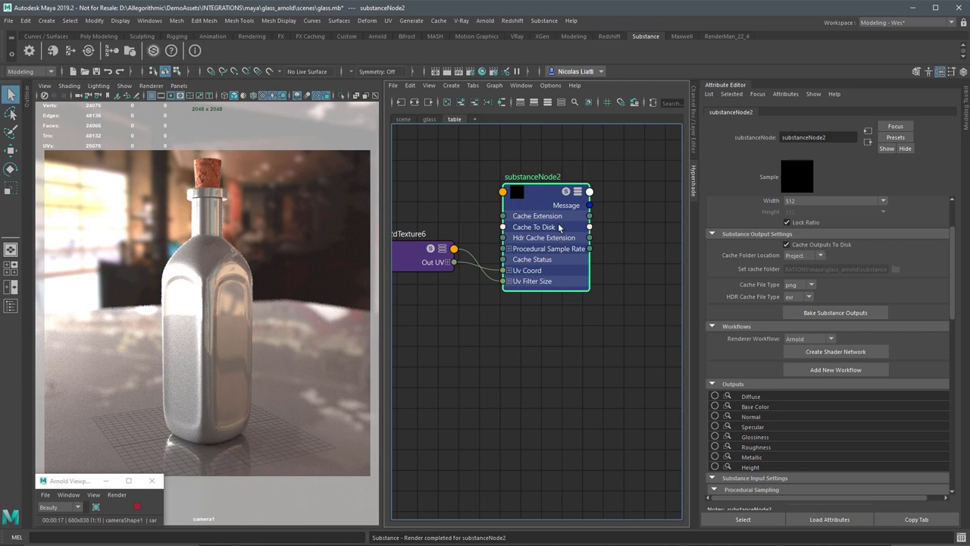
left_click_drag(958, 314, 958, 331)
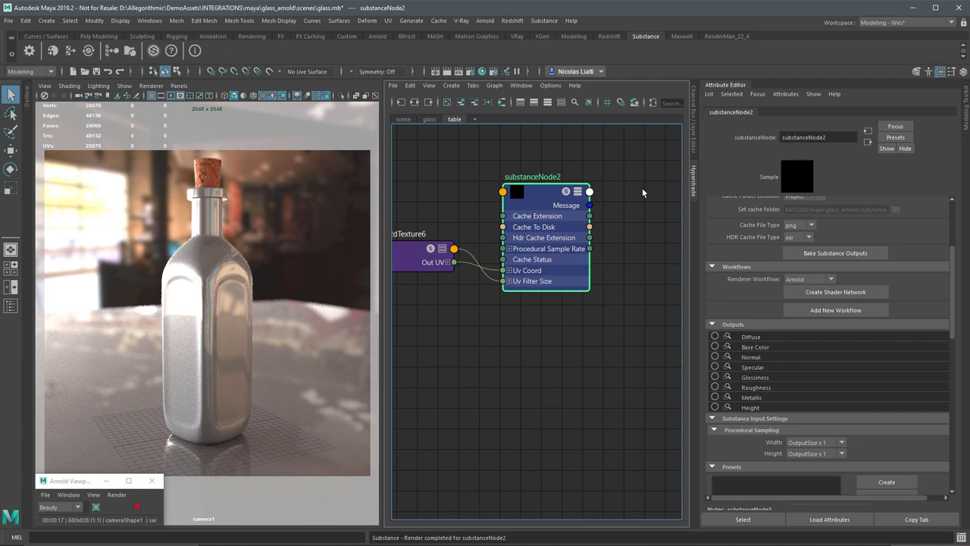
left_click_drag(953, 253, 951, 234)
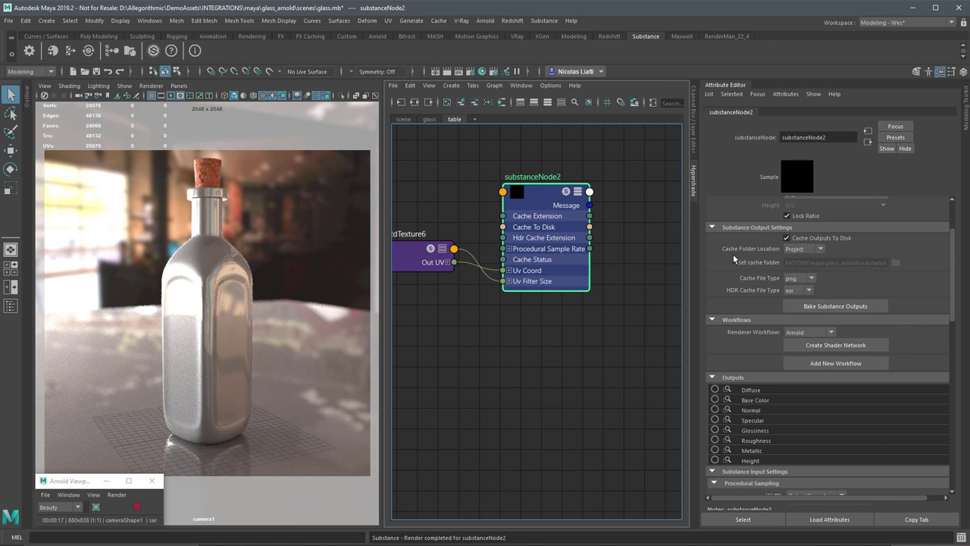
left_click(819, 250)
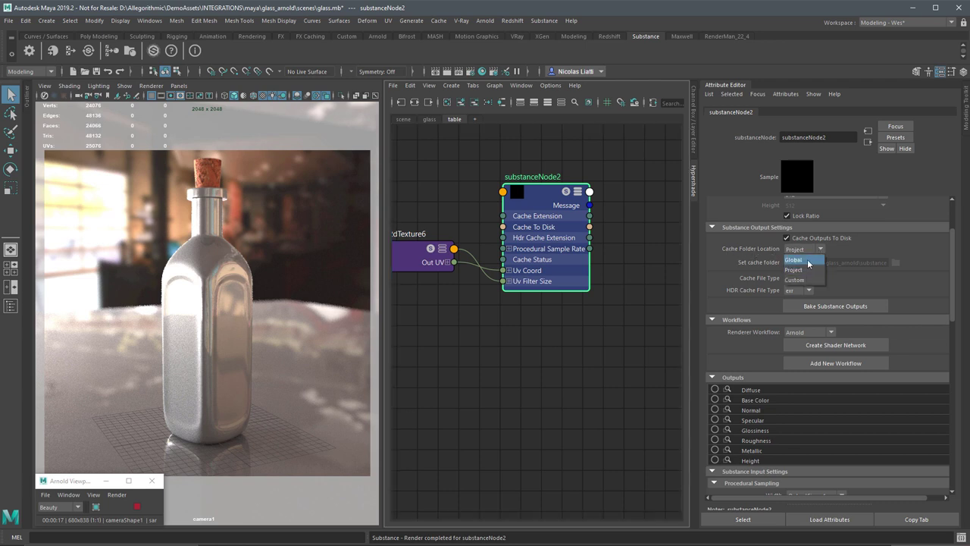
left_click(729, 268)
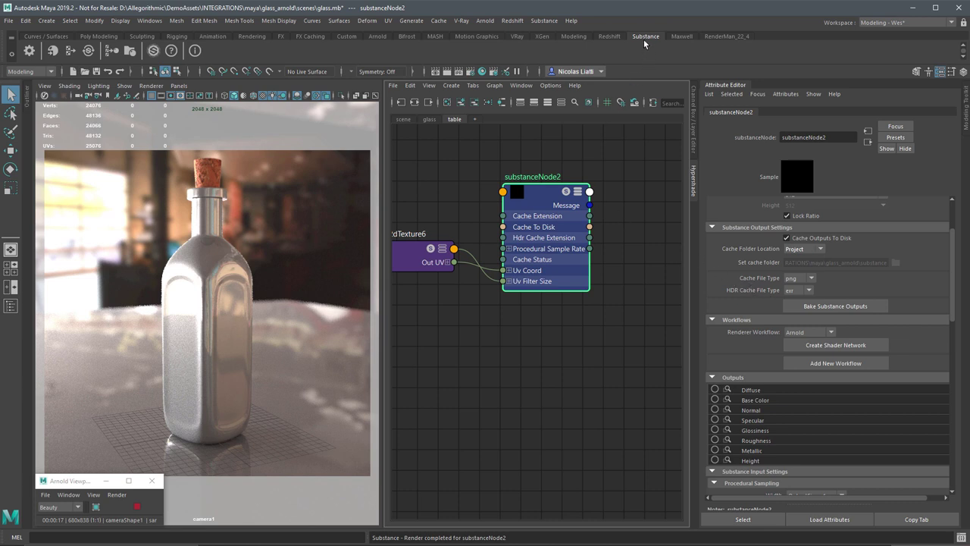
Open the global Substance settings beside the node and set the Substance engine to CPU.
left_click(29, 50)
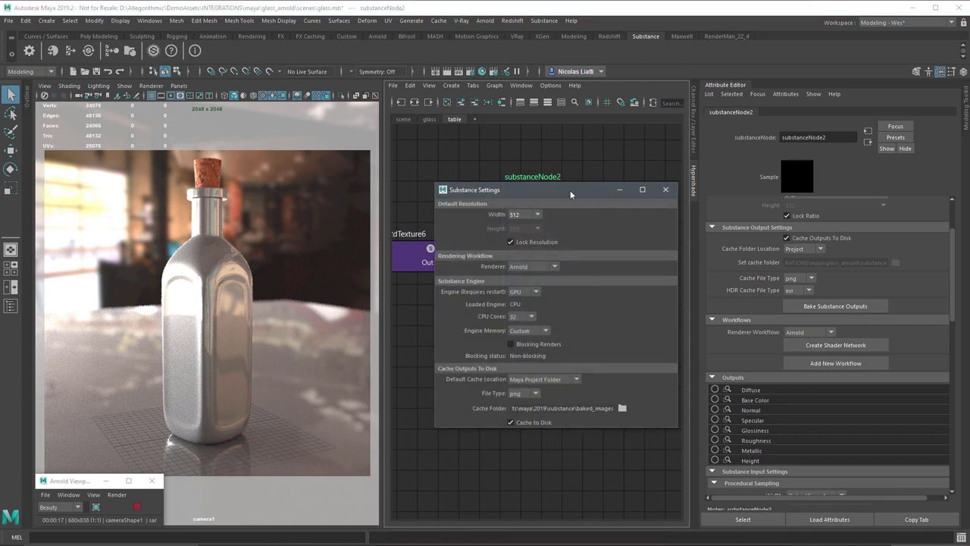
left_click_drag(570, 191, 470, 156)
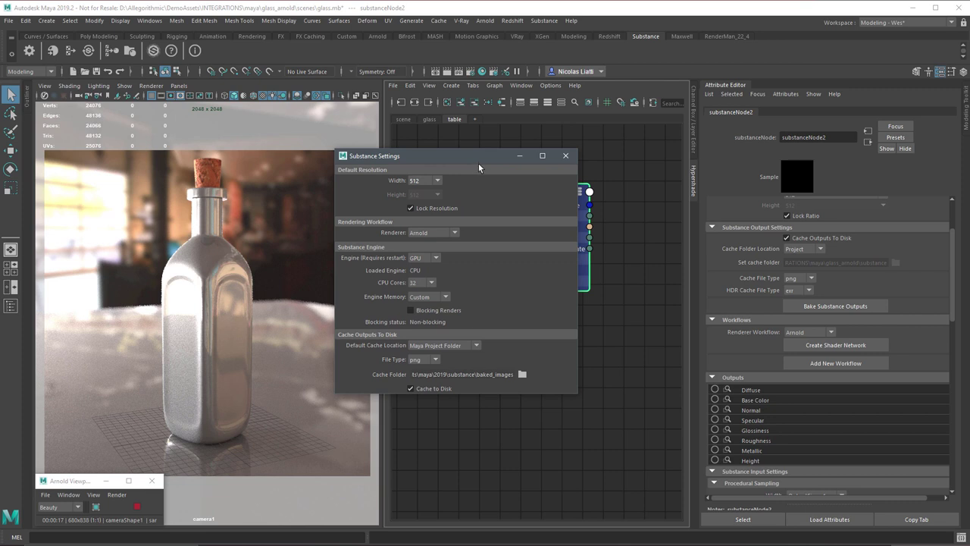
left_click_drag(478, 163, 363, 155)
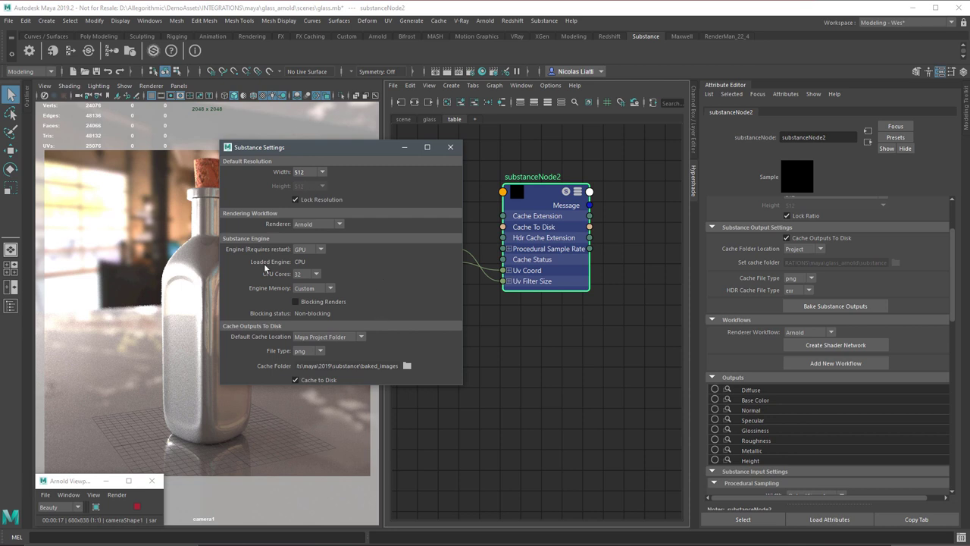
left_click(321, 248)
left_click(311, 262)
left_click(322, 250)
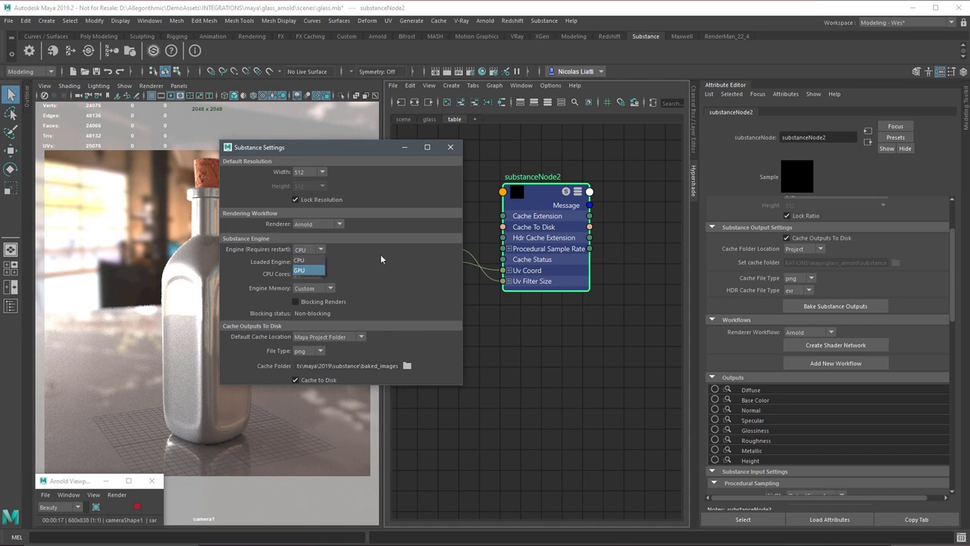
left_click(356, 250)
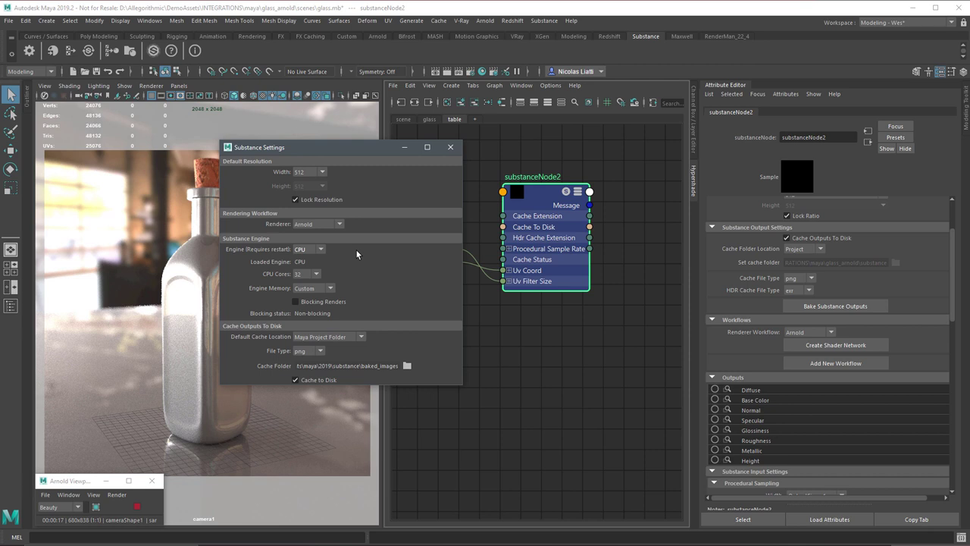
Switch the Substance engine to GPU and back to CPU.
left_click(317, 249)
left_click(305, 271)
left_click(307, 249)
left_click(307, 260)
Keep CPU as the Substance engine and close the Substance settings.
left_click(308, 248)
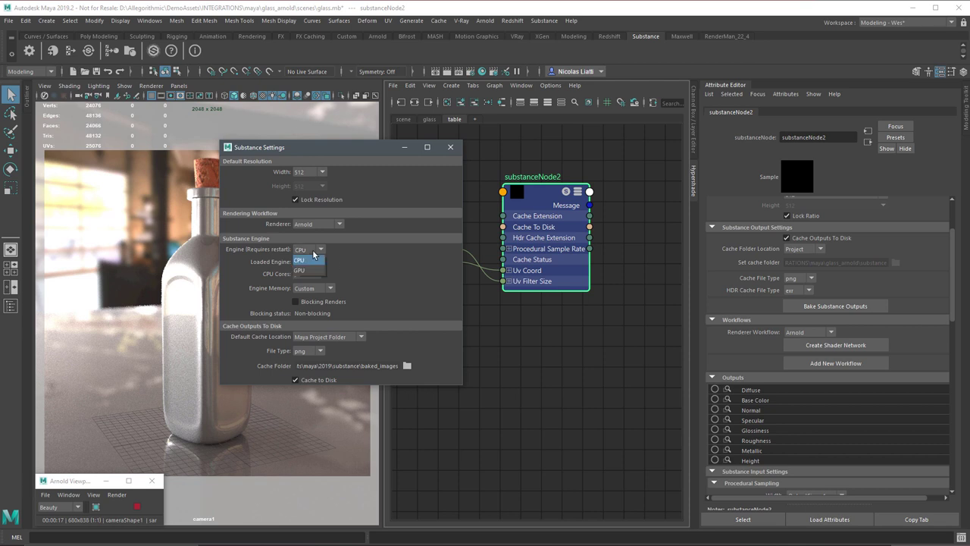
left_click(306, 261)
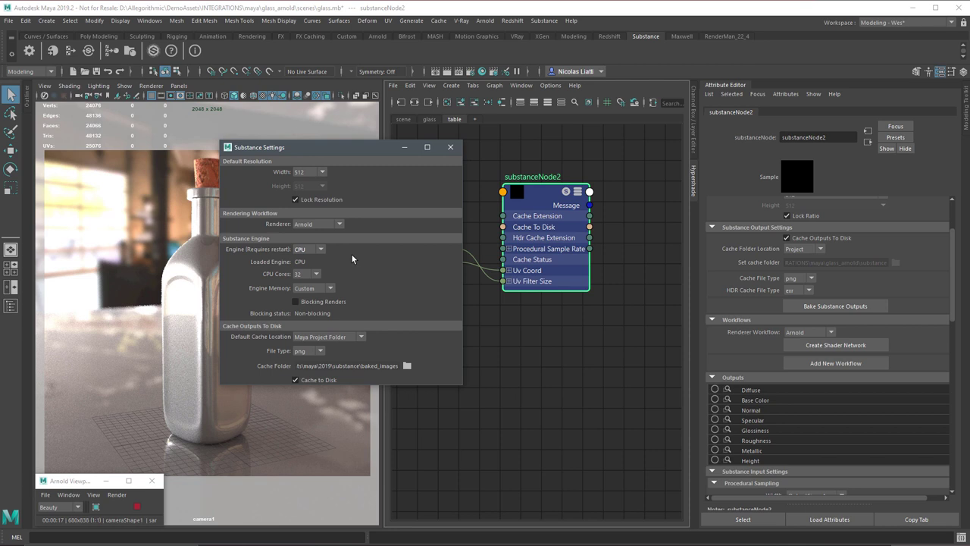
left_click(449, 148)
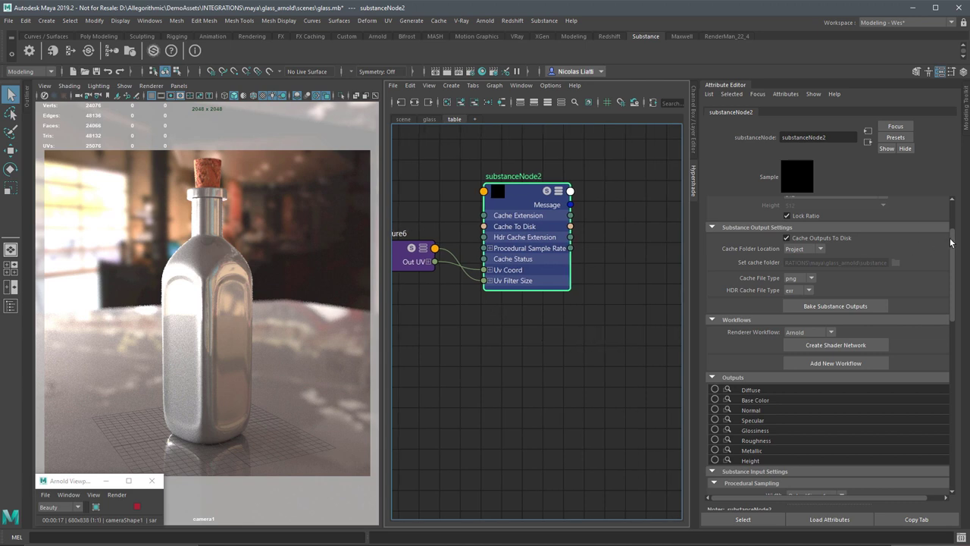
Create the parquet substance's shader network using the Arnold renderer workflow.
left_click_drag(951, 242, 953, 275)
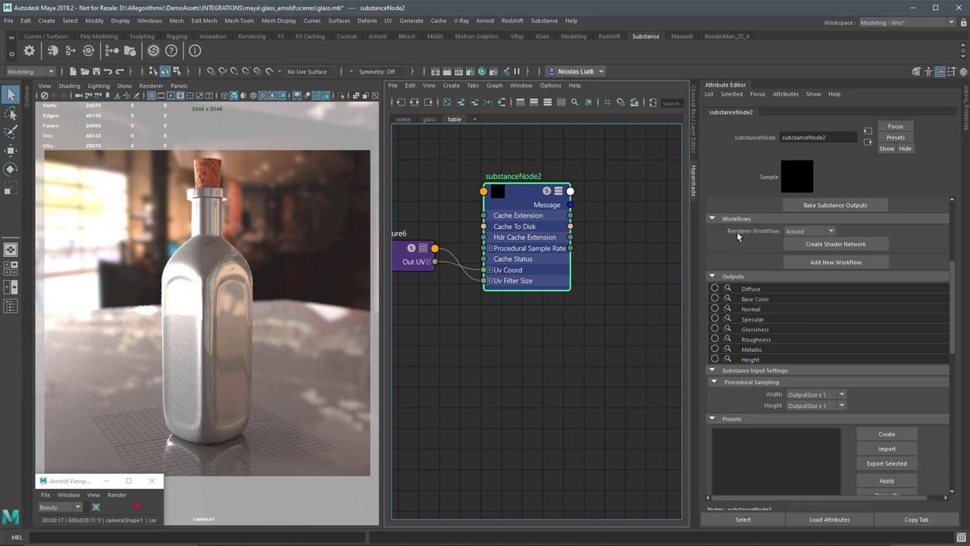
left_click(801, 245)
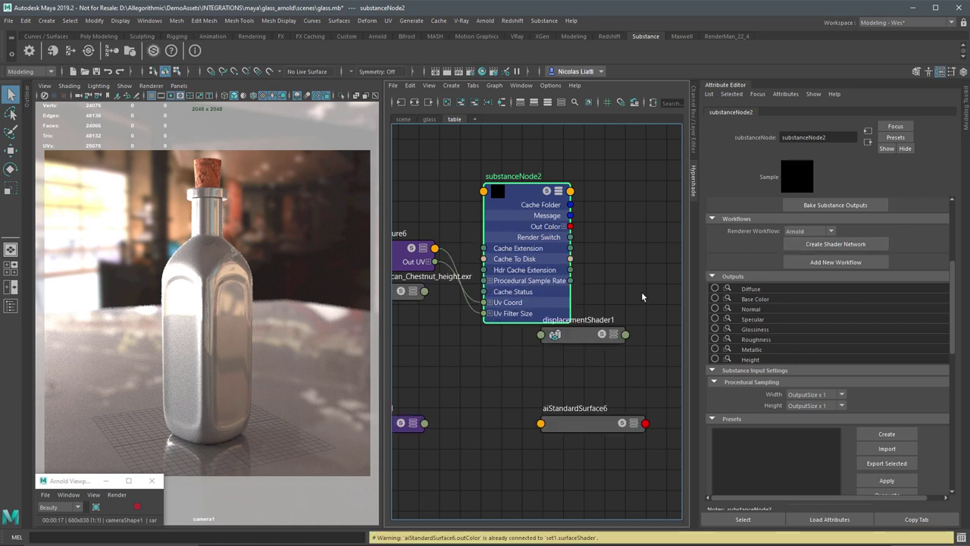
scroll(640, 307, "down", 6)
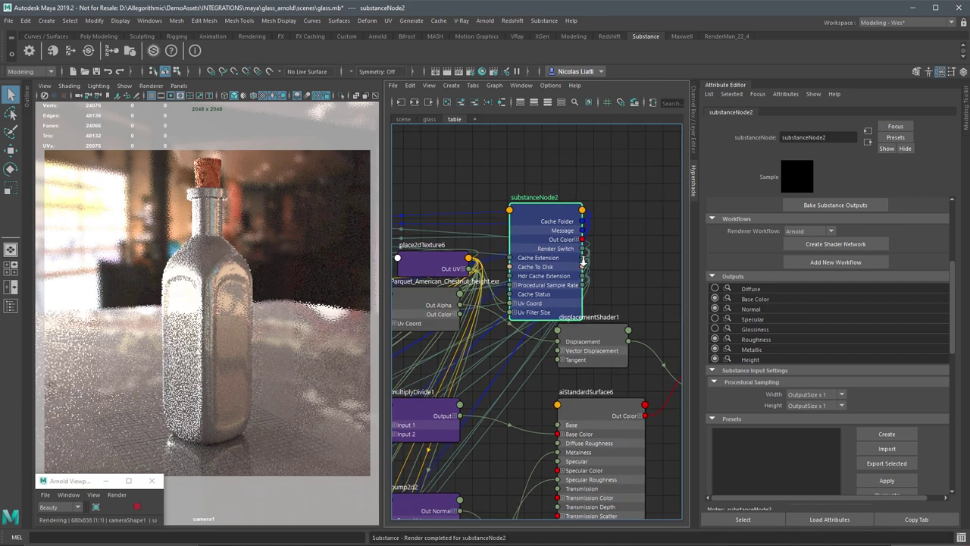
Rearrange the whole parquet shader network into an ordered graph layout and clear the selection.
scroll(495, 242, "down", 3)
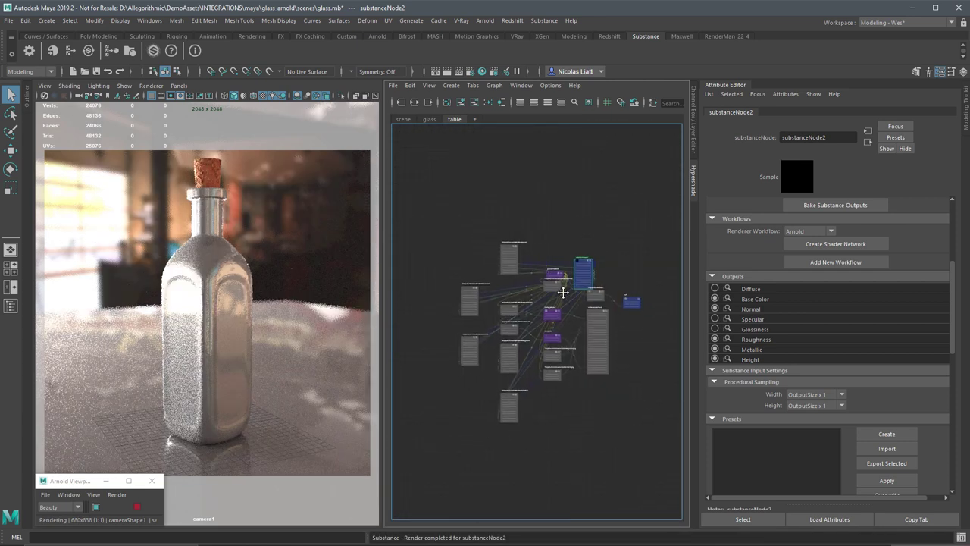
left_click_drag(445, 200, 662, 404)
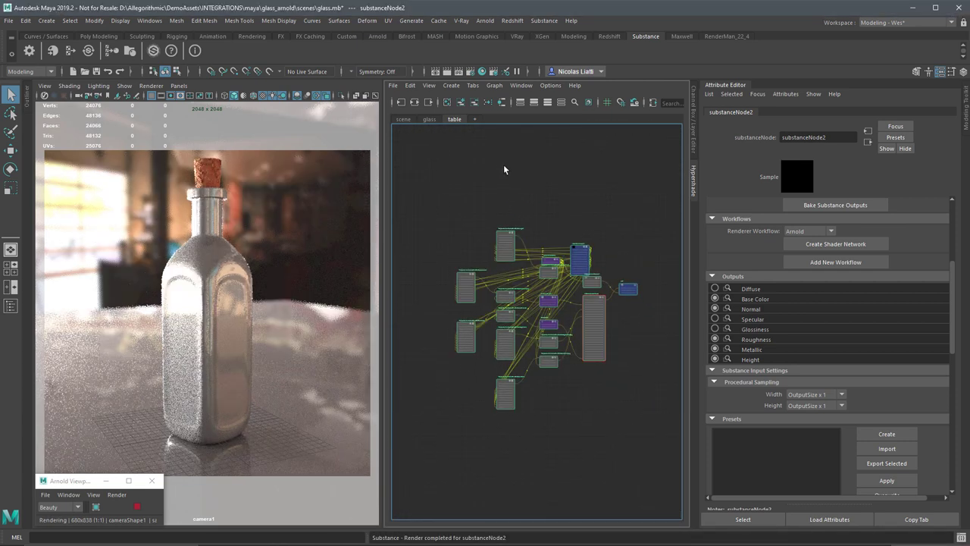
left_click(489, 102)
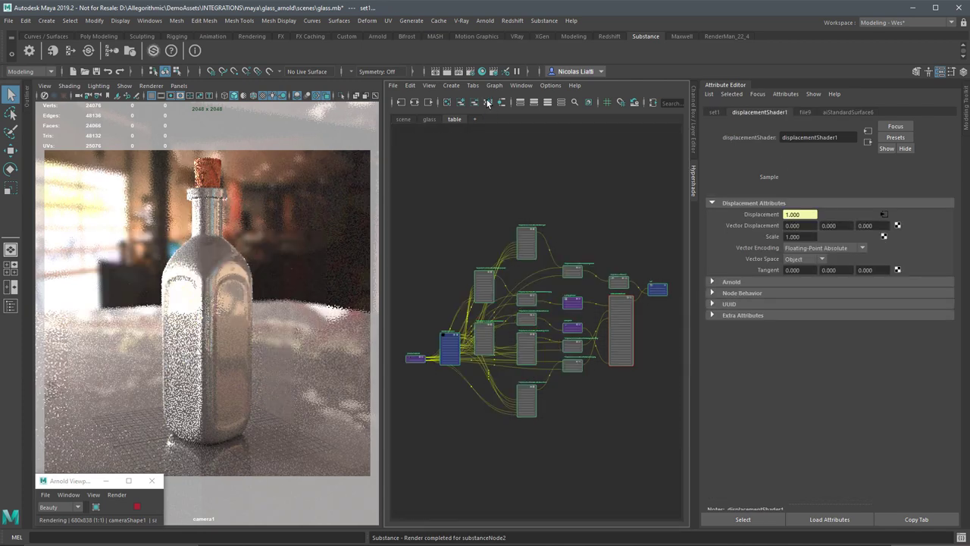
left_click(564, 201)
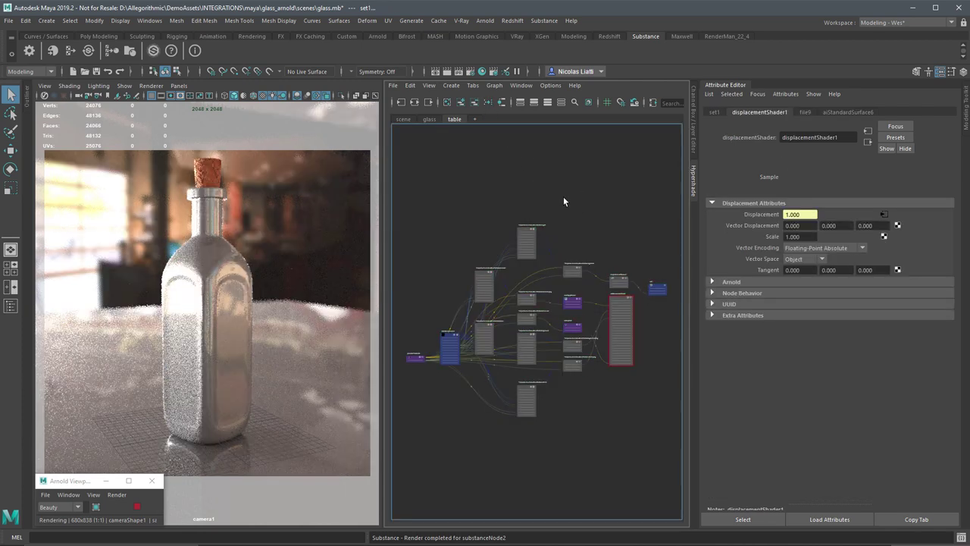
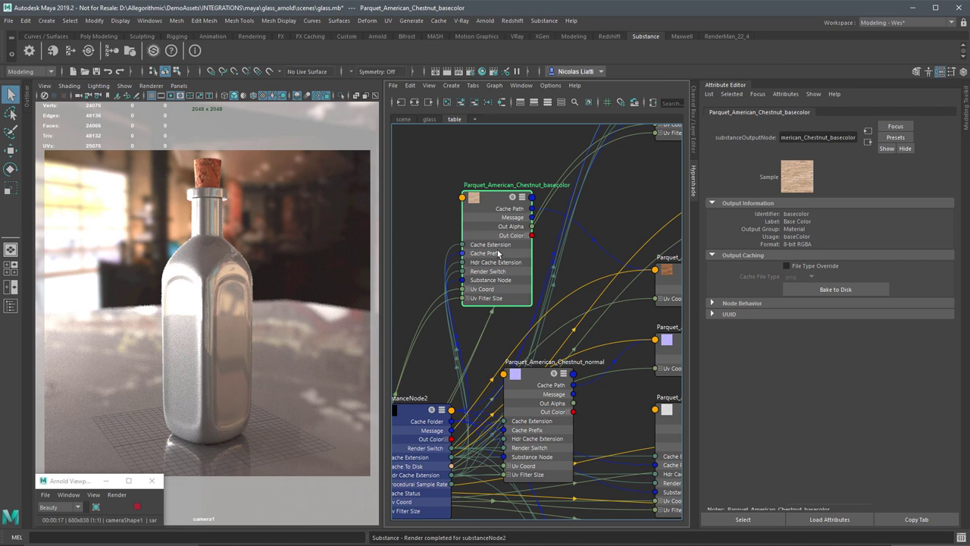
Examine the substance node's output settings, the base color output node and its Parquet_American_Chestnut_basecolor.png file node.
left_click(435, 422)
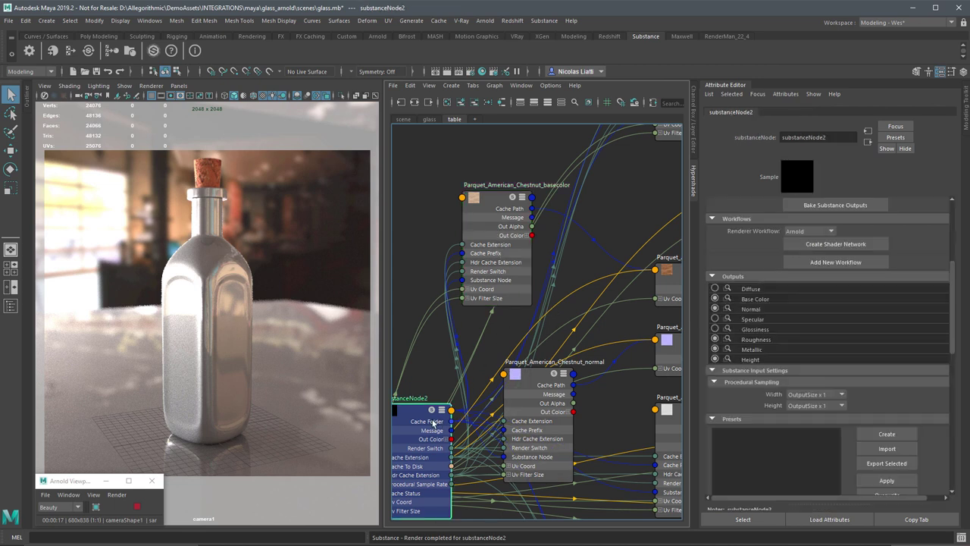
scroll(952, 273, "up", 5)
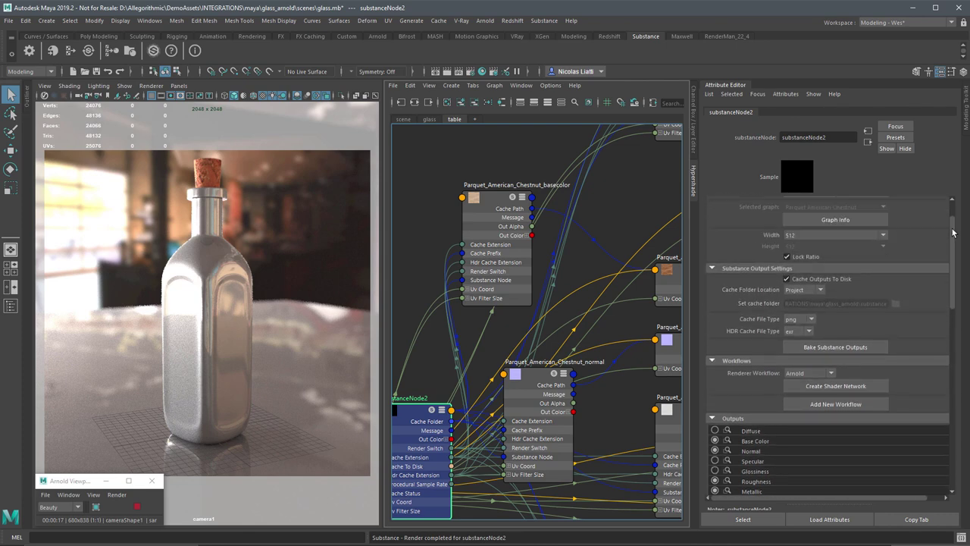
left_click(500, 216)
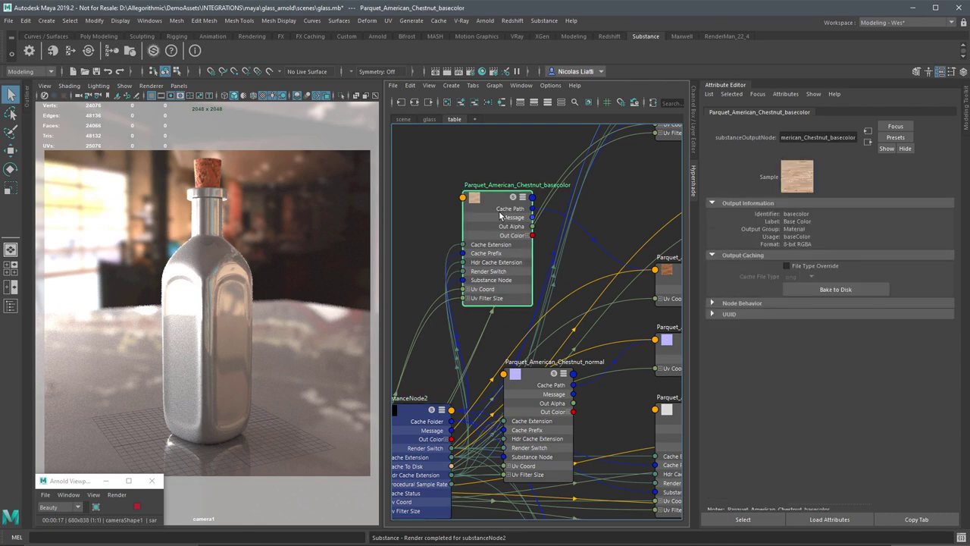
middle_click_drag(580, 243, 491, 213, "alt")
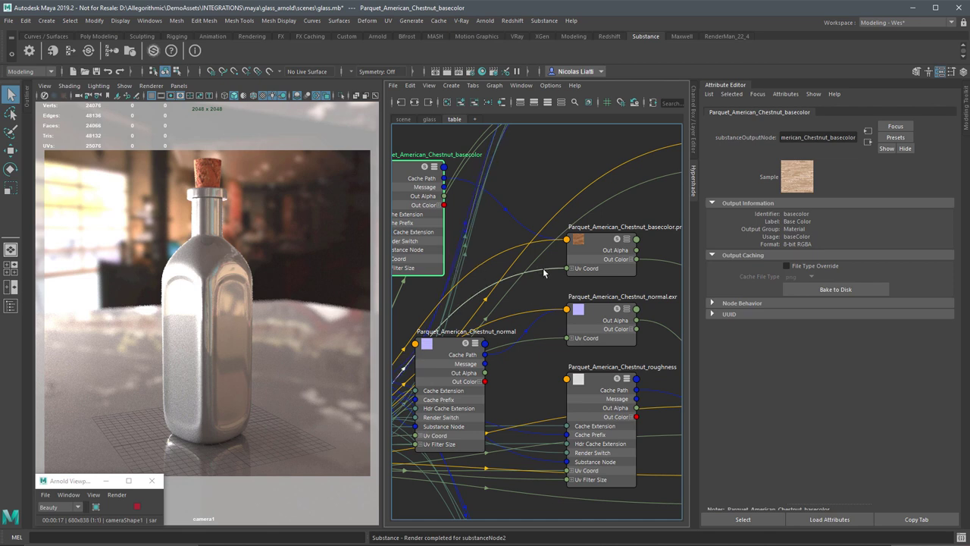
left_click(576, 260)
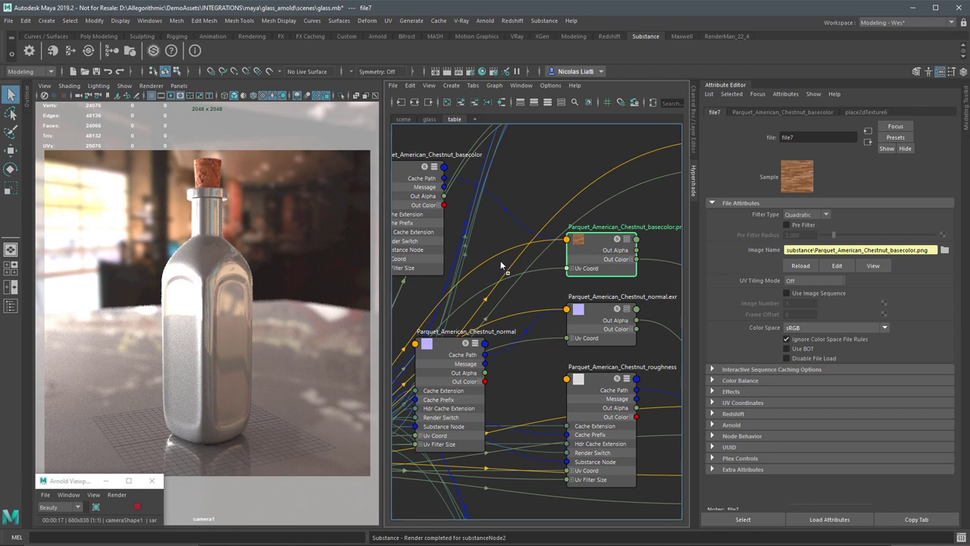
left_click_drag(599, 258, 570, 231)
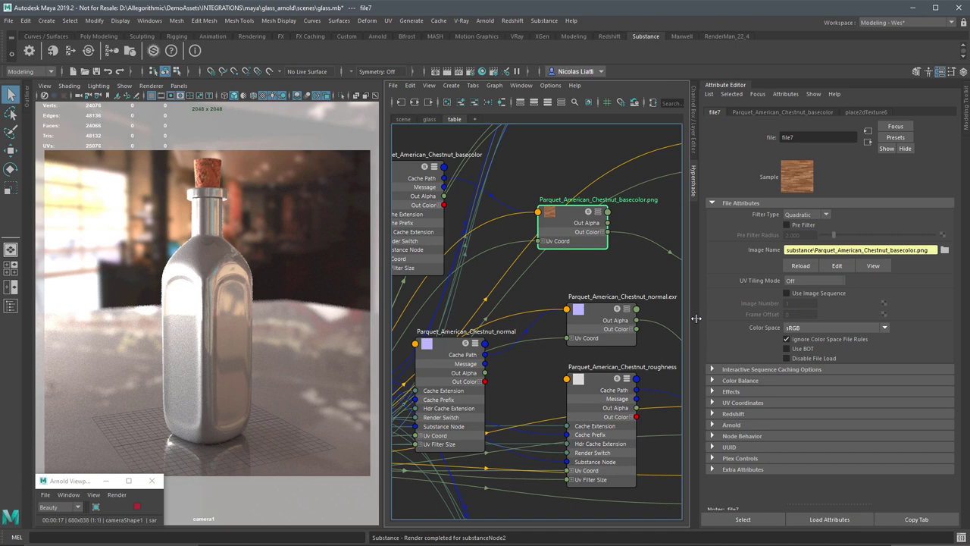
middle_click_drag(683, 320, 636, 305, "alt")
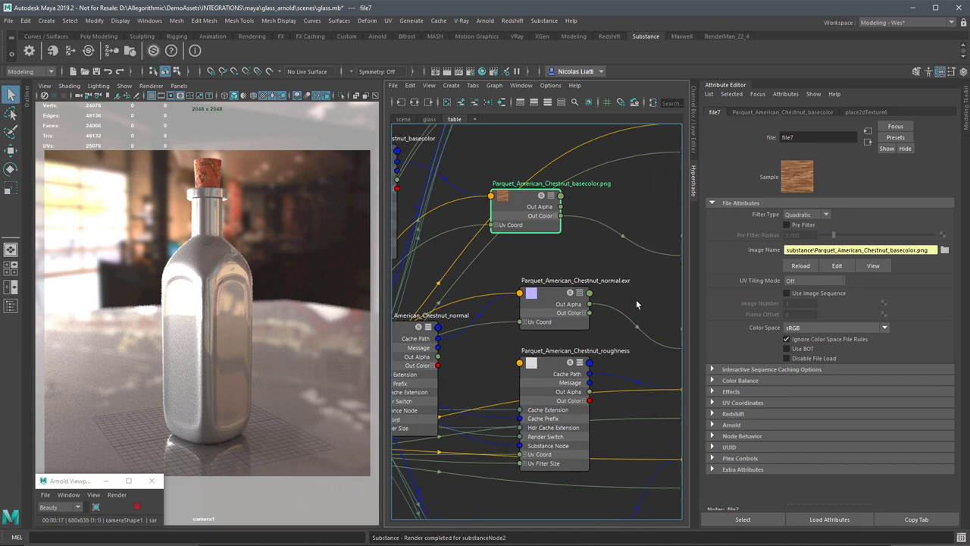
Examine the roughness output node and the attributes of its Parquet_American_Chestnut_roughness.png file node.
left_click(554, 374)
middle_click_drag(620, 412, 600, 378, "alt")
left_click(592, 360)
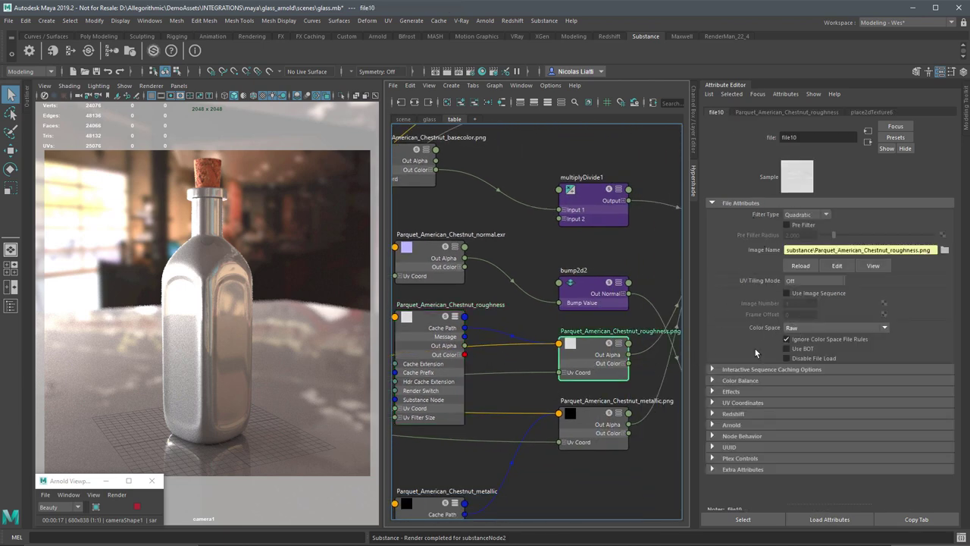
From substanceNode2's outputs list, jump to the Base Color file node and frame it in the graph.
middle_click_drag(515, 301, 561, 275, "alt")
left_click(476, 346)
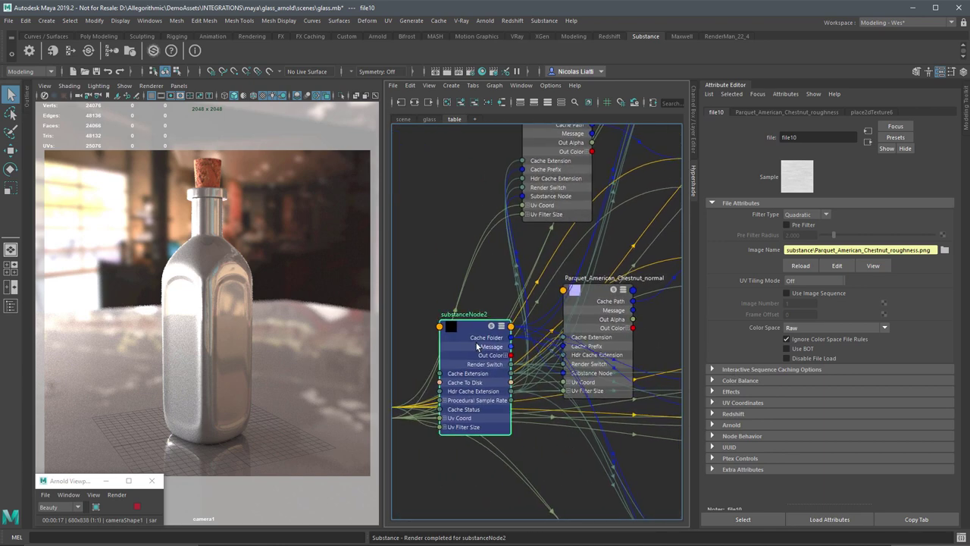
left_click_drag(952, 299, 951, 341)
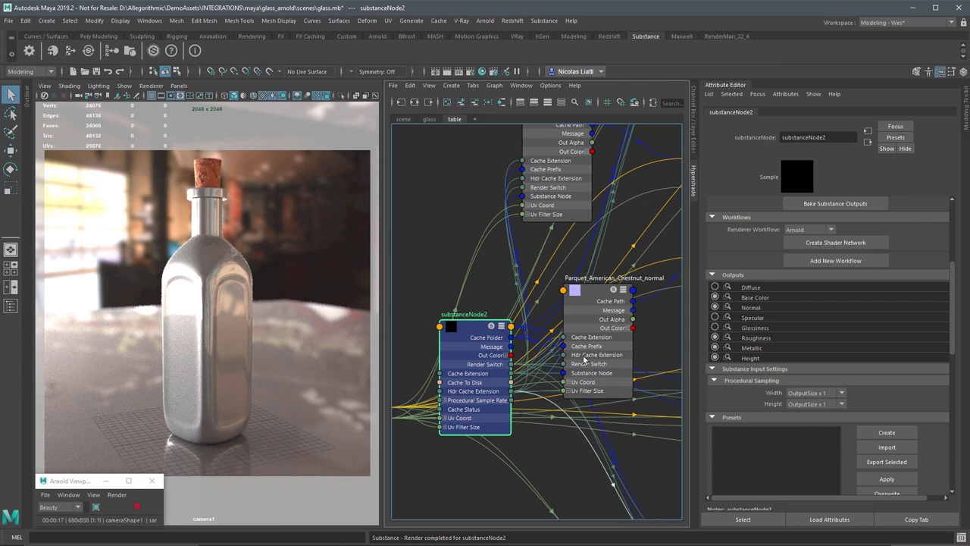
left_click(727, 297)
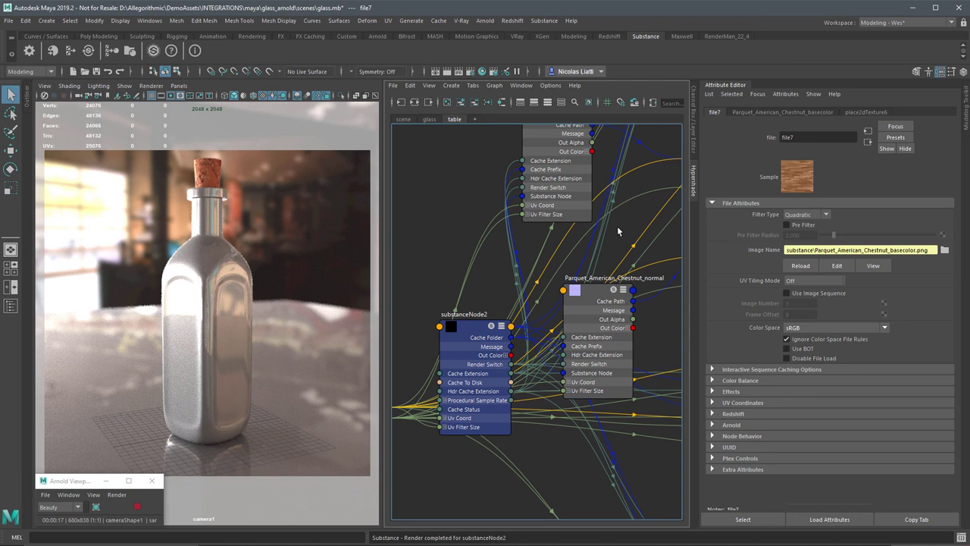
key("f")
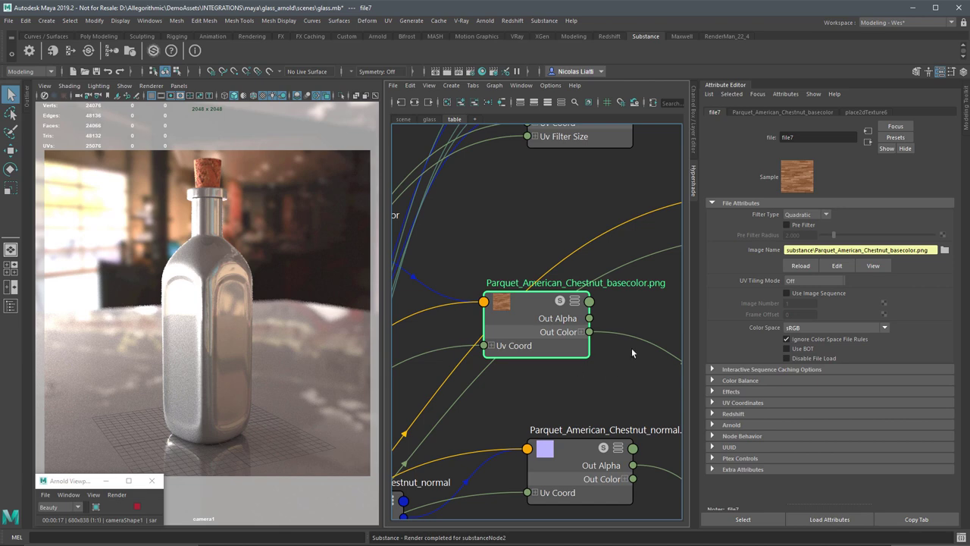
Examine the multiplyDivide1 node between the base color texture and the Arnold surface shader.
scroll(631, 346, "down", 6)
middle_click_drag(626, 329, 516, 314, "alt")
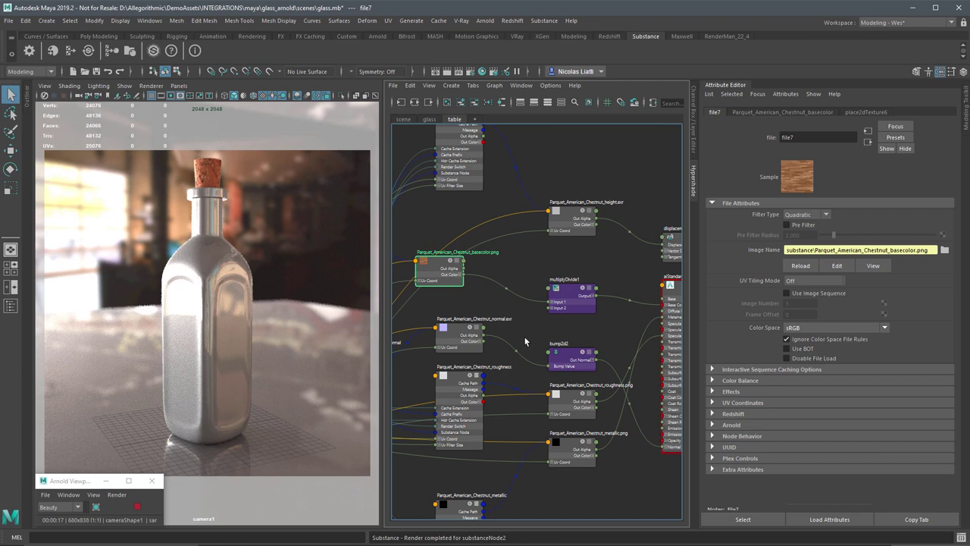
scroll(550, 334, "up", 3)
left_click_drag(605, 314, 594, 294)
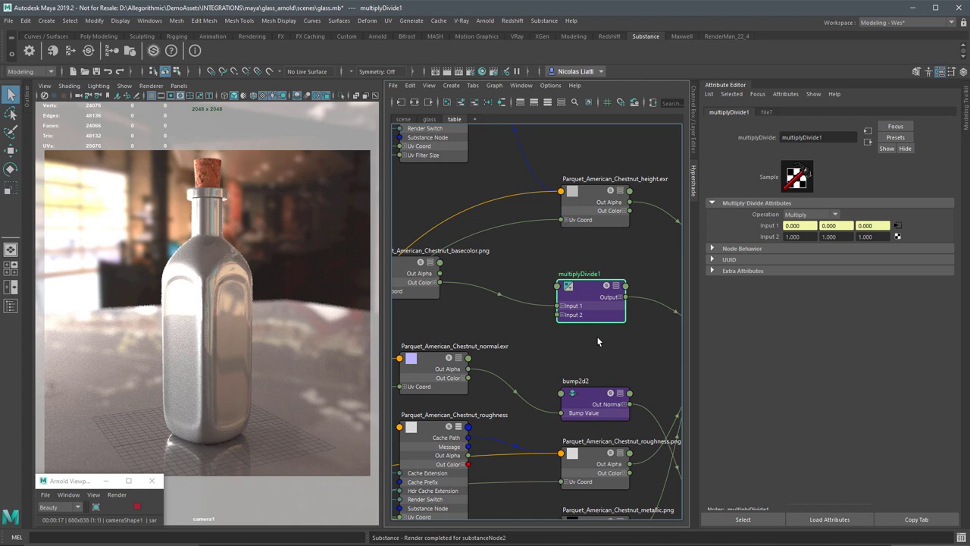
middle_click_drag(487, 275, 516, 282, "alt")
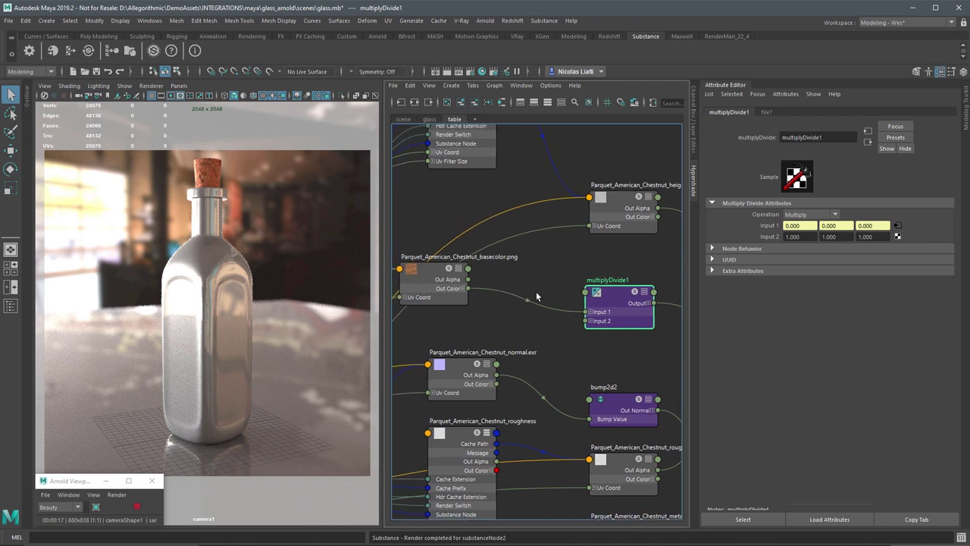
Select the aiStandardSurface6 shader and assign it to the table plane.
middle_click_drag(589, 346, 491, 385, "alt")
left_click(606, 302)
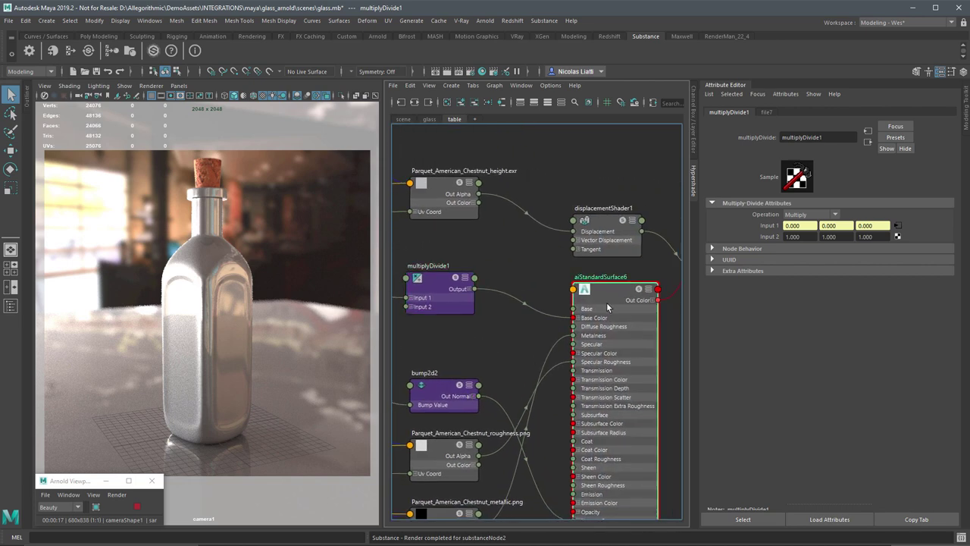
middle_click_drag(544, 267, 525, 232, "alt")
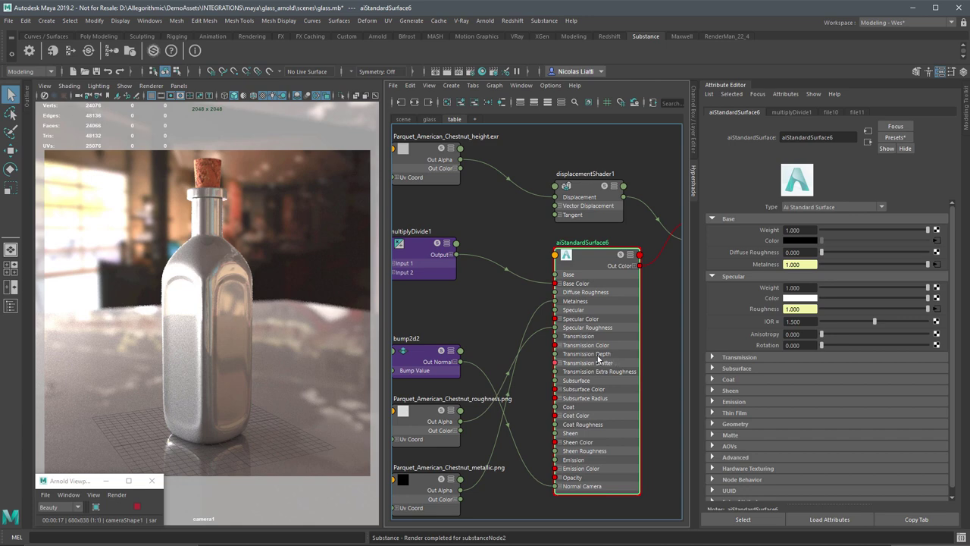
scroll(616, 360, "down", 3)
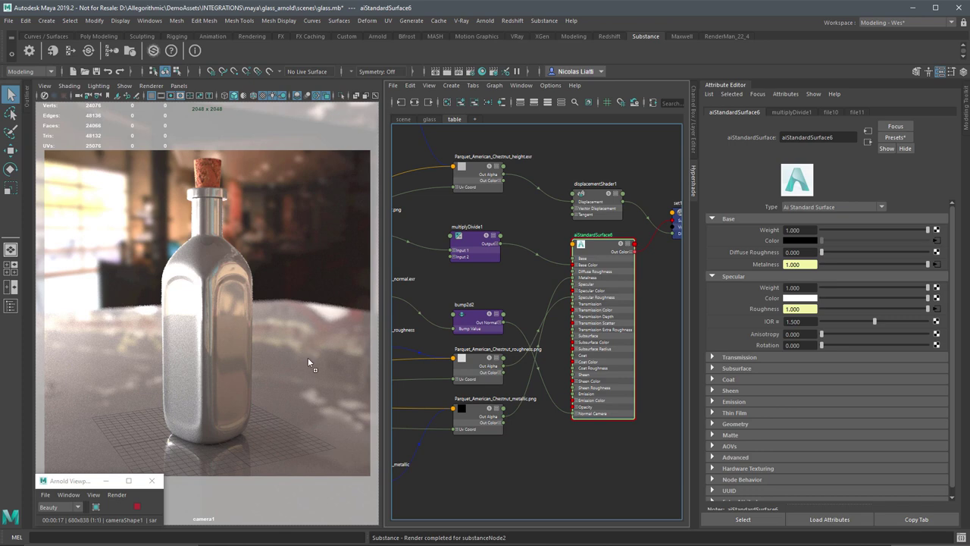
middle_click_drag(307, 357, 307, 357)
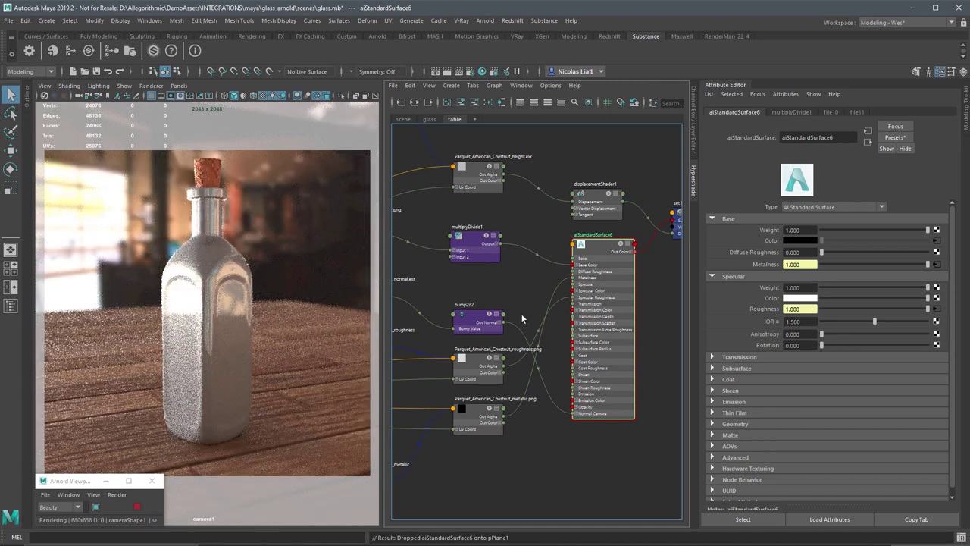
Set Repeat UV to 2 in both directions on the place2dTexture6 node feeding the parquet substance.
scroll(573, 326, "down", 1)
scroll(572, 326, "down", 5)
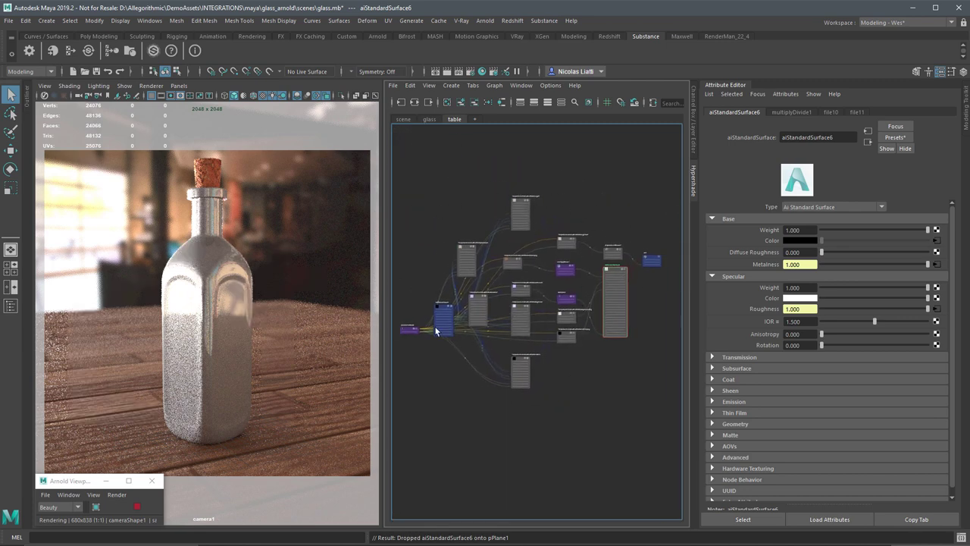
left_click(443, 322)
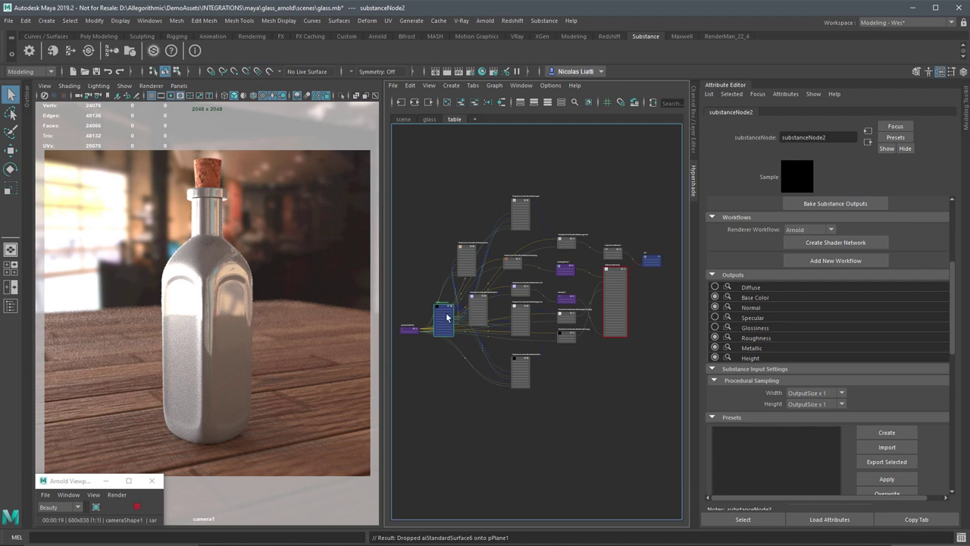
scroll(448, 318, "up", 2)
scroll(475, 341, "up", 5)
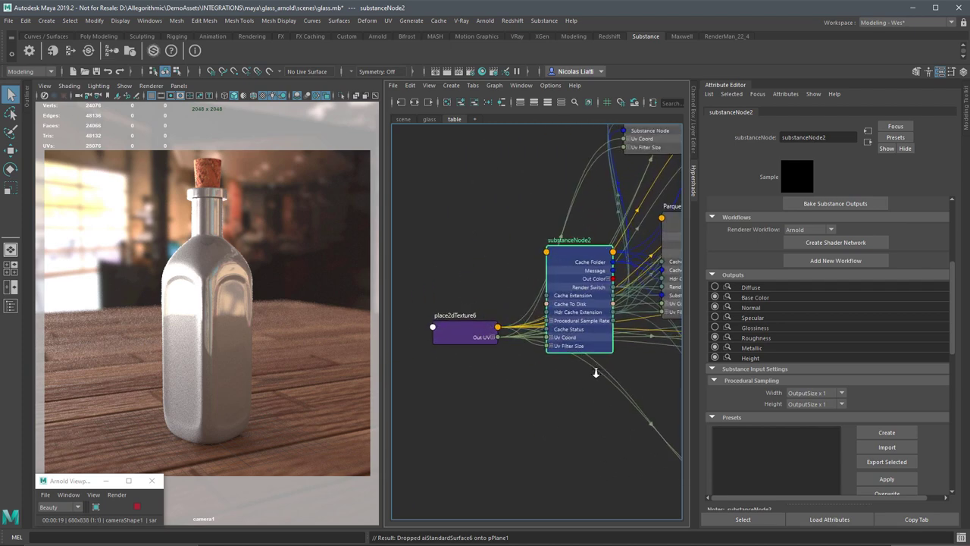
left_click(485, 315)
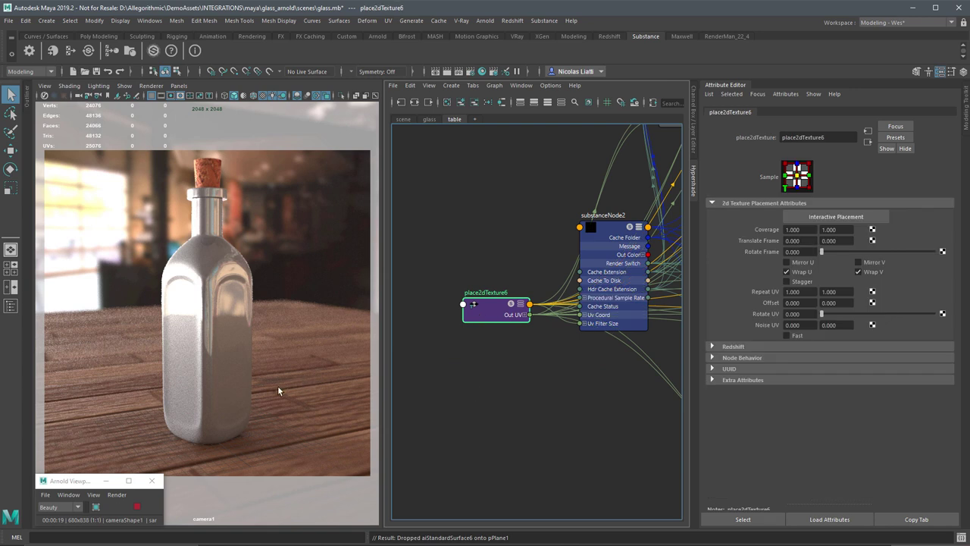
double_click(805, 291)
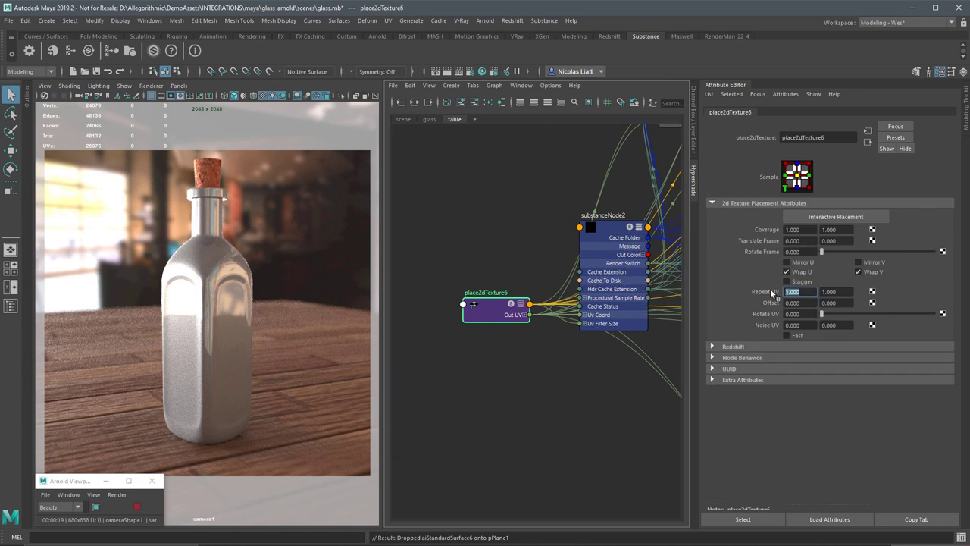
type("2")
key("Tab")
type("2")
key("Tab")
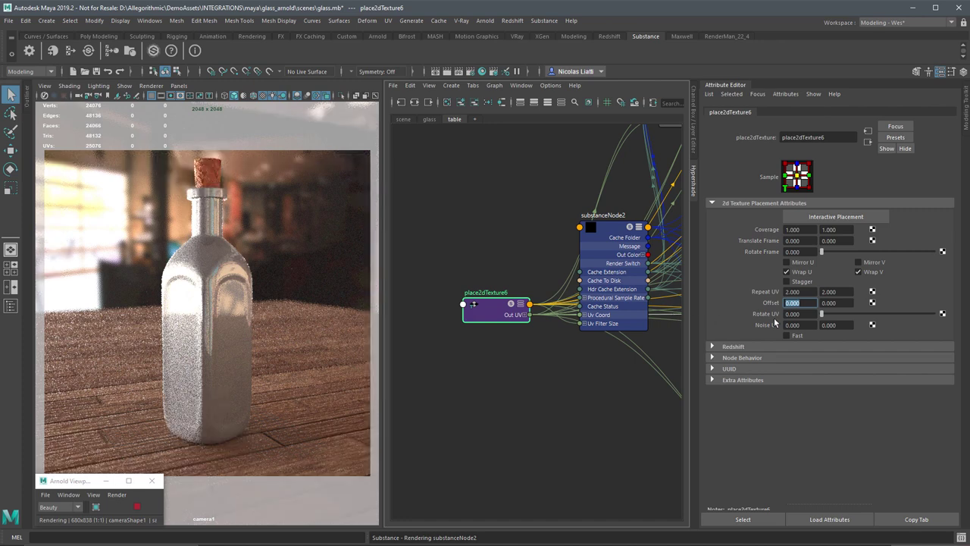
Set the parquet texture's Rotate UV to 90 degrees.
left_click(805, 313)
type("90")
key("Return")
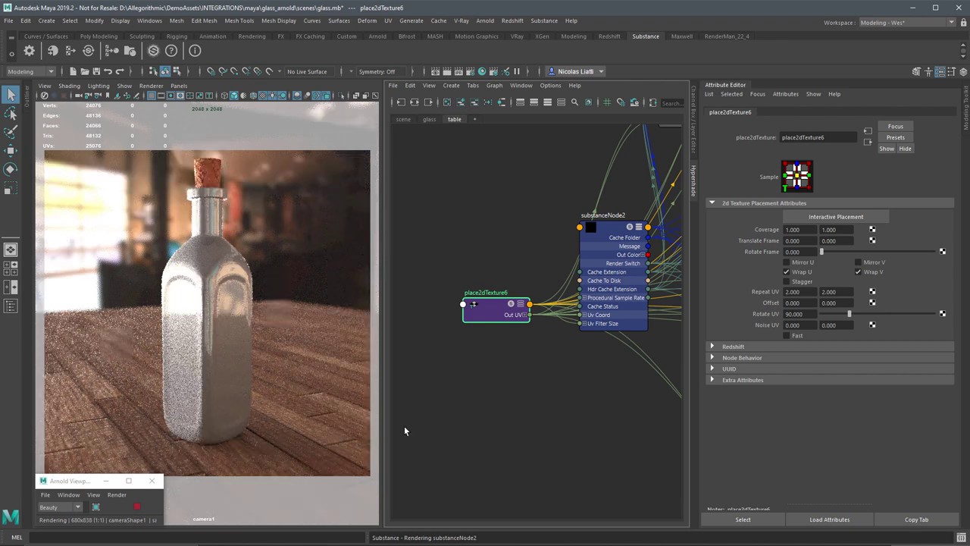
Save the parquet substance's current parameters on substanceNode2 as a preset named "default".
middle_click_drag(575, 210, 447, 169, "alt")
left_click(500, 211)
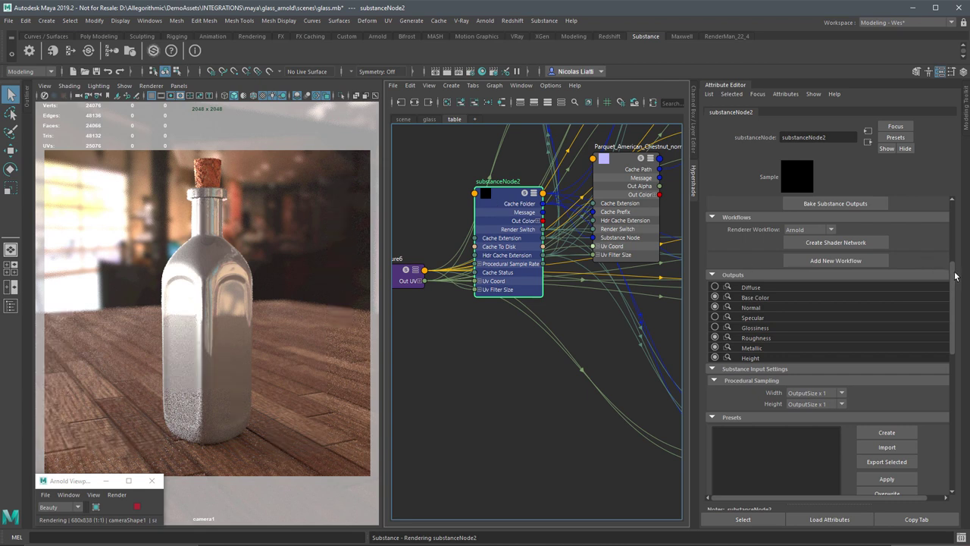
left_click_drag(953, 273, 954, 327)
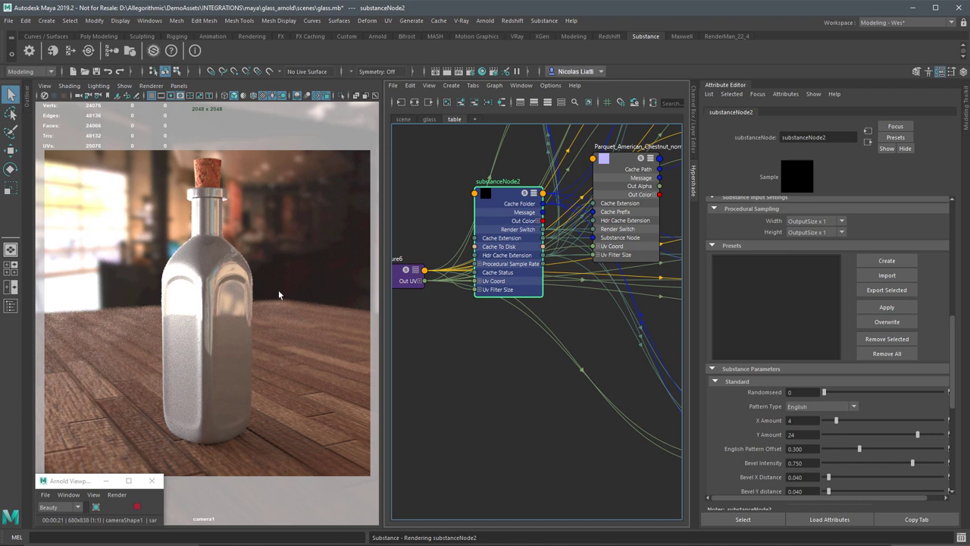
left_click(879, 261)
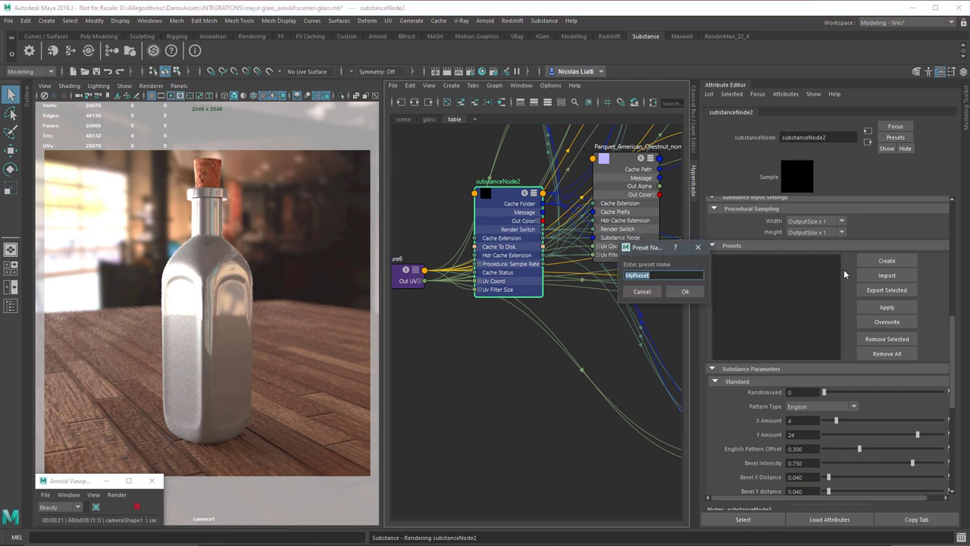
type("default")
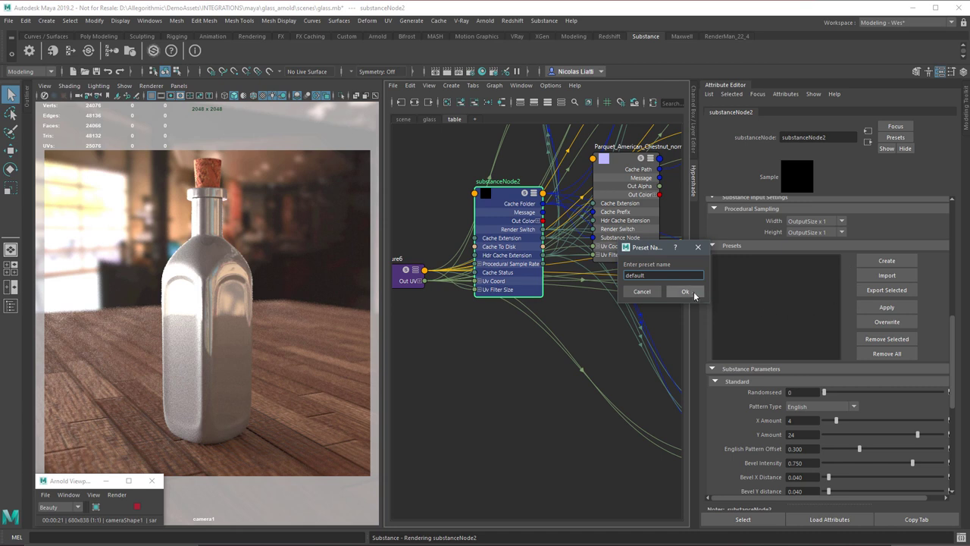
left_click(697, 294)
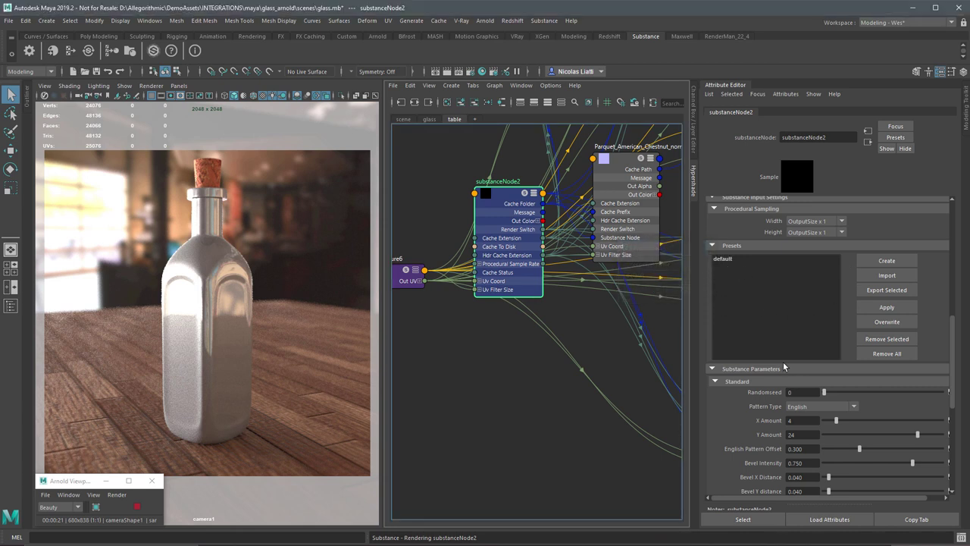
Darken the parquet substance's Color and set Wood Roughness to 0.284 and Bevel Intensity to 0.435.
left_click_drag(952, 322, 950, 357)
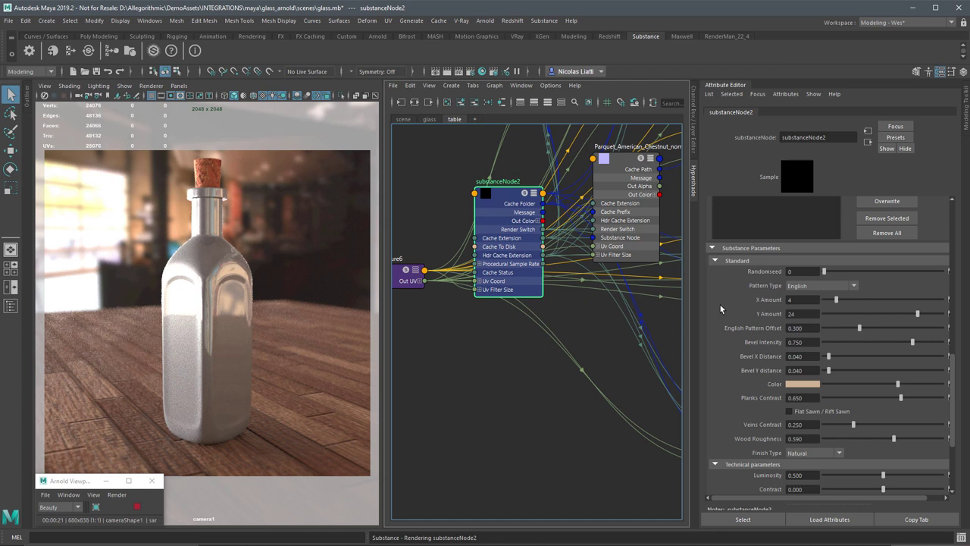
left_click(790, 386)
left_click(773, 437)
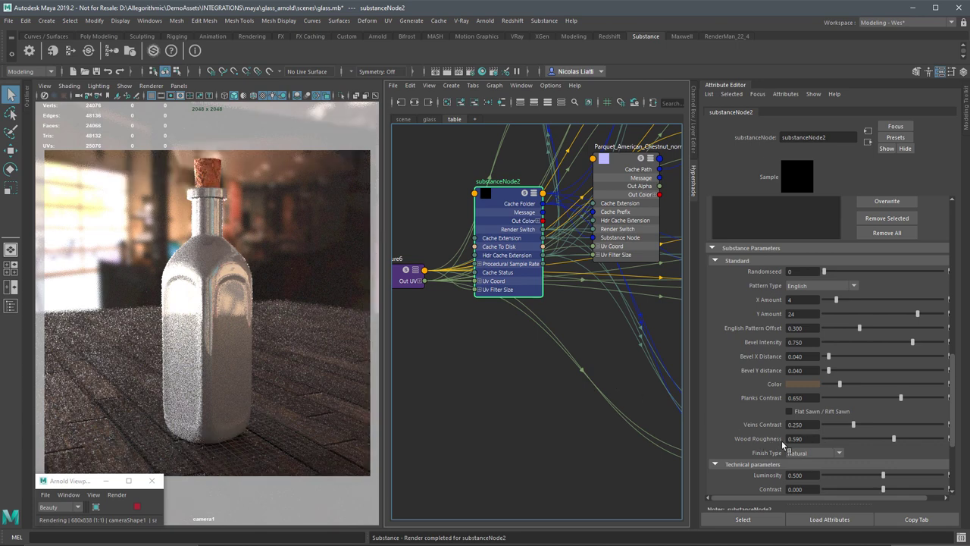
left_click(857, 437)
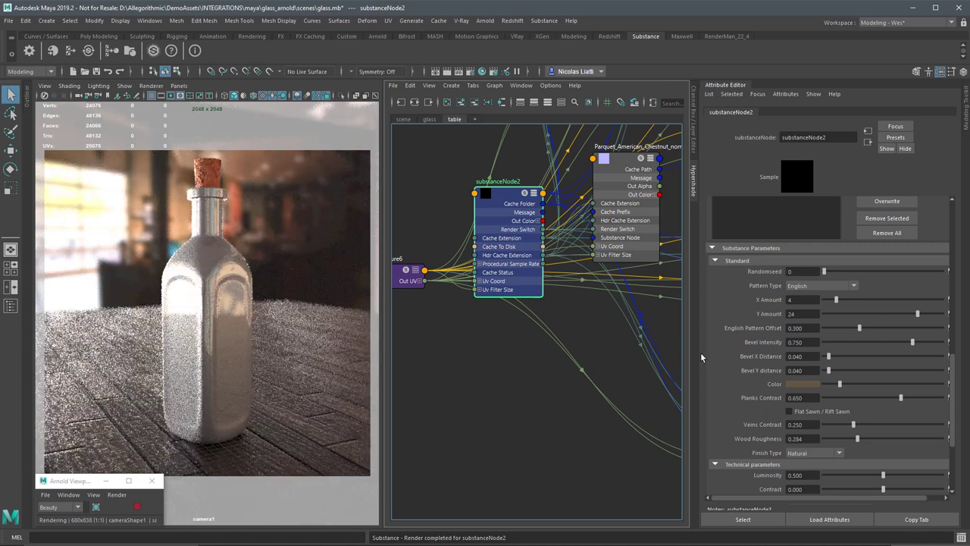
left_click(875, 340)
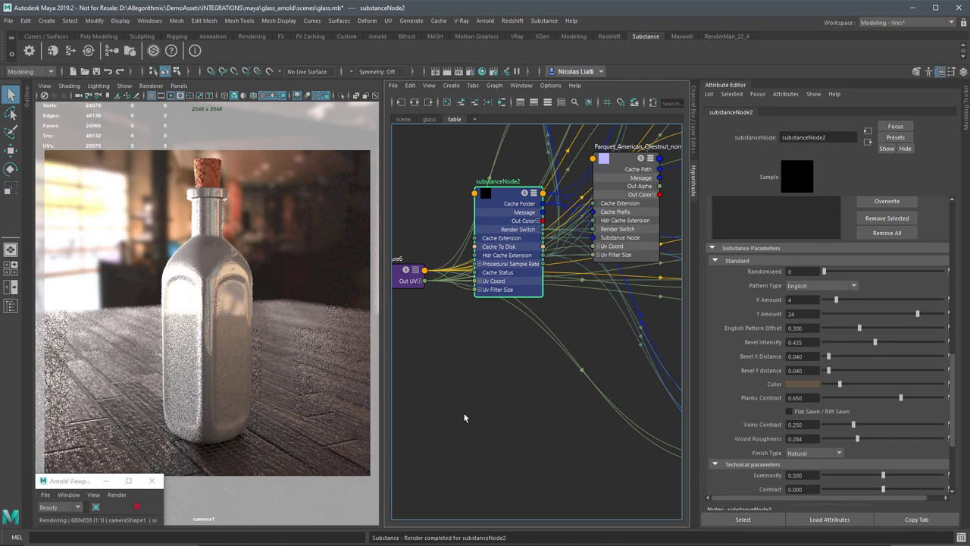
Set the parquet substance's output width to 2048 with the ratio locked.
left_click_drag(954, 364, 955, 216)
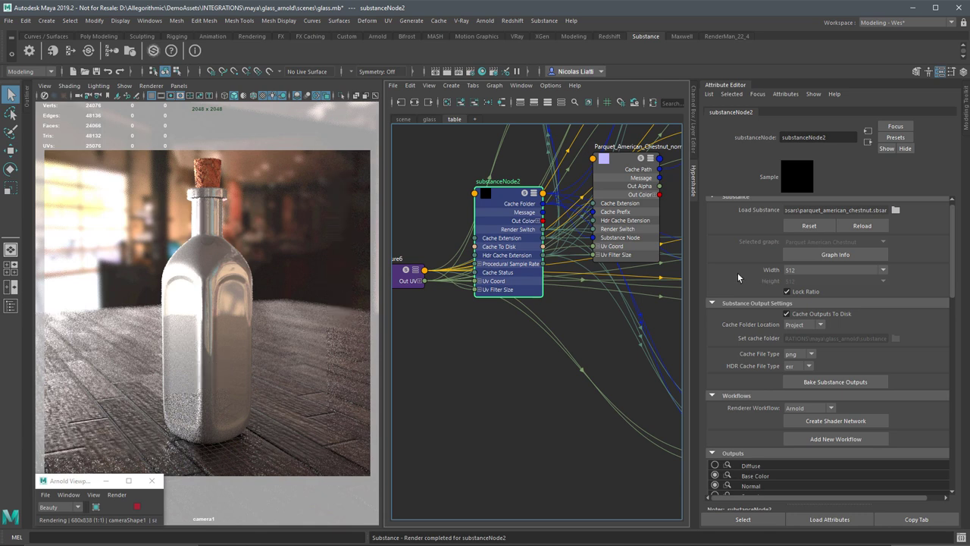
left_click(802, 271)
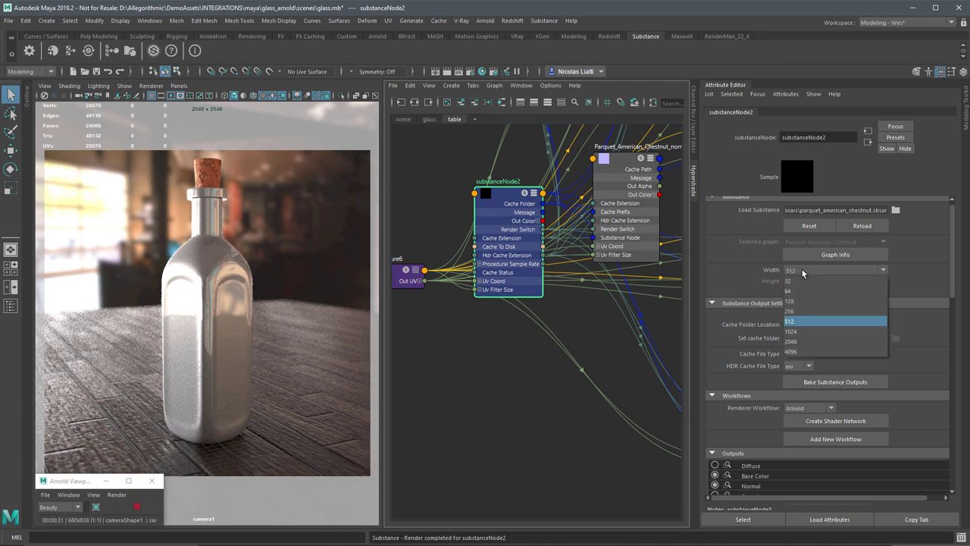
left_click(796, 342)
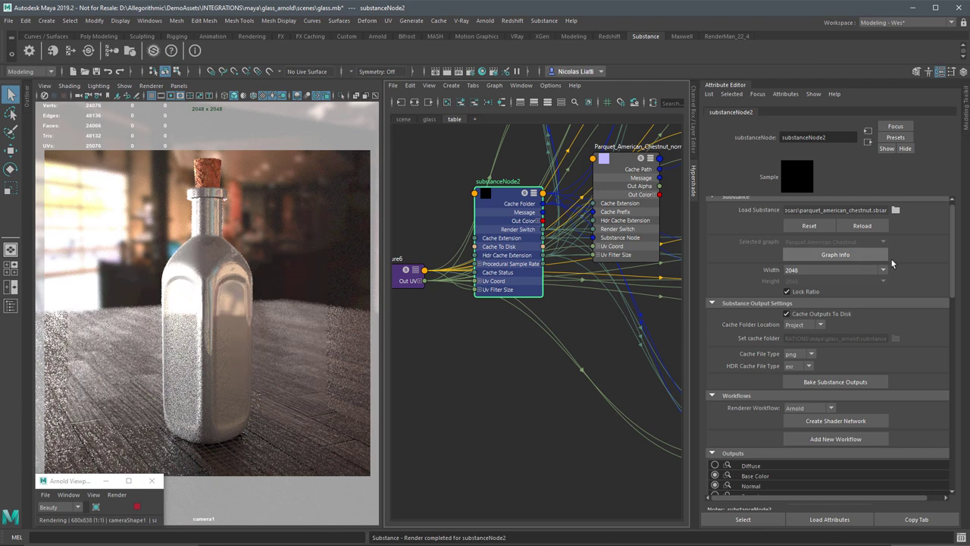
Save the modified parquet parameters as a second substance preset named "dark".
left_click_drag(954, 254, 956, 346)
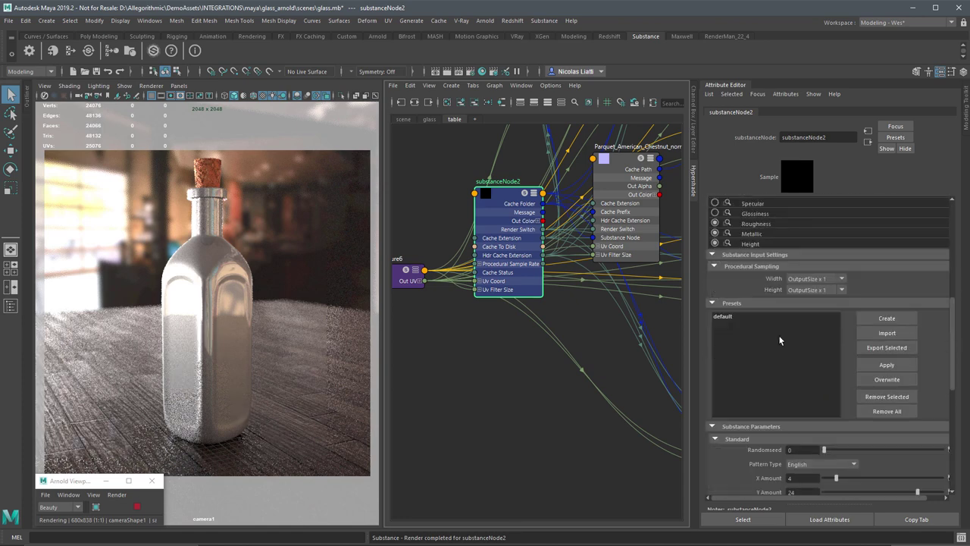
left_click(885, 318)
type("dark")
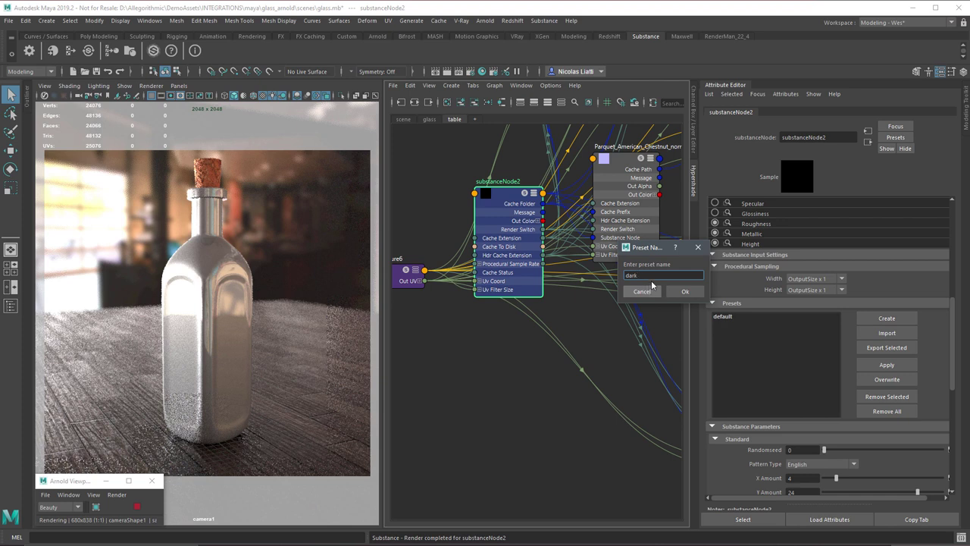
left_click(684, 291)
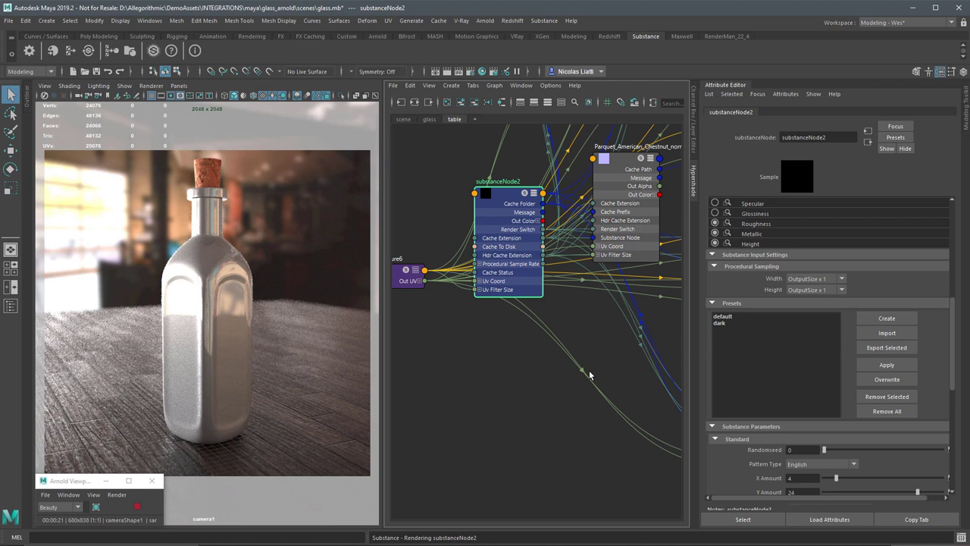
Apply the "default" preset to the parquet substance and switch back to the "dark" preset.
left_click(723, 317)
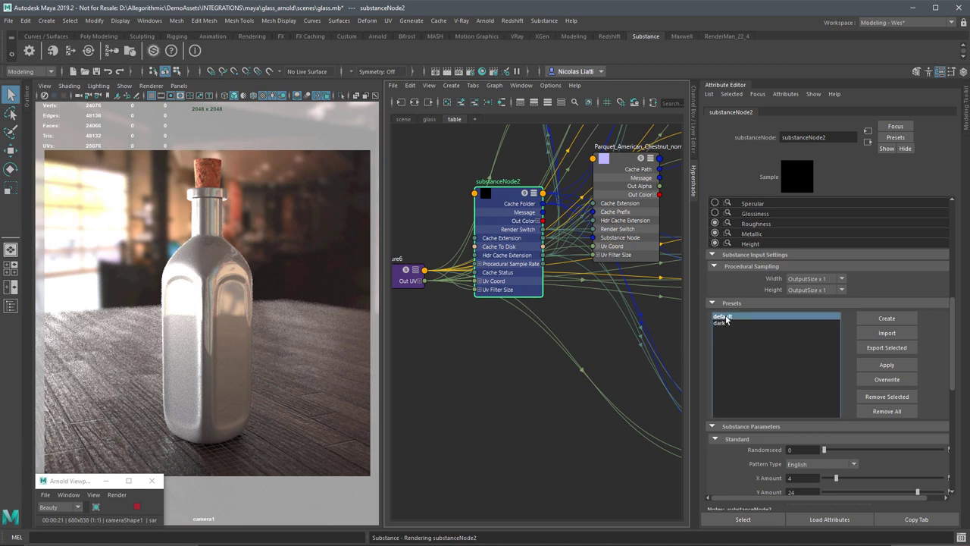
left_click(877, 367)
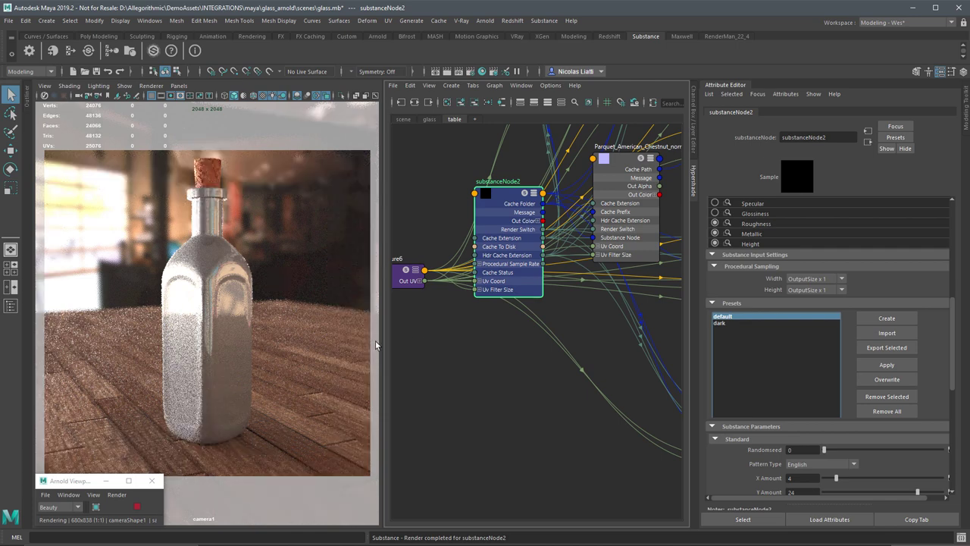
left_click(719, 323)
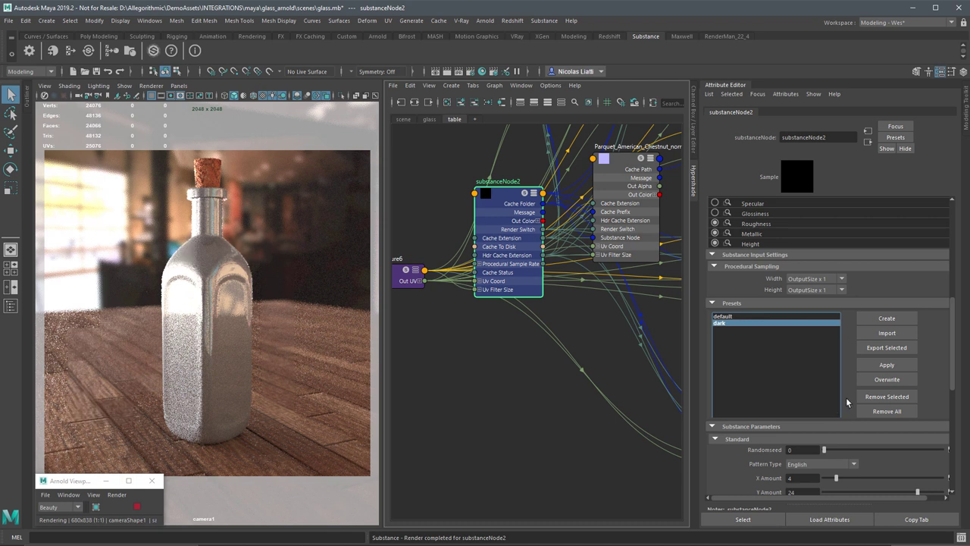
left_click(879, 365)
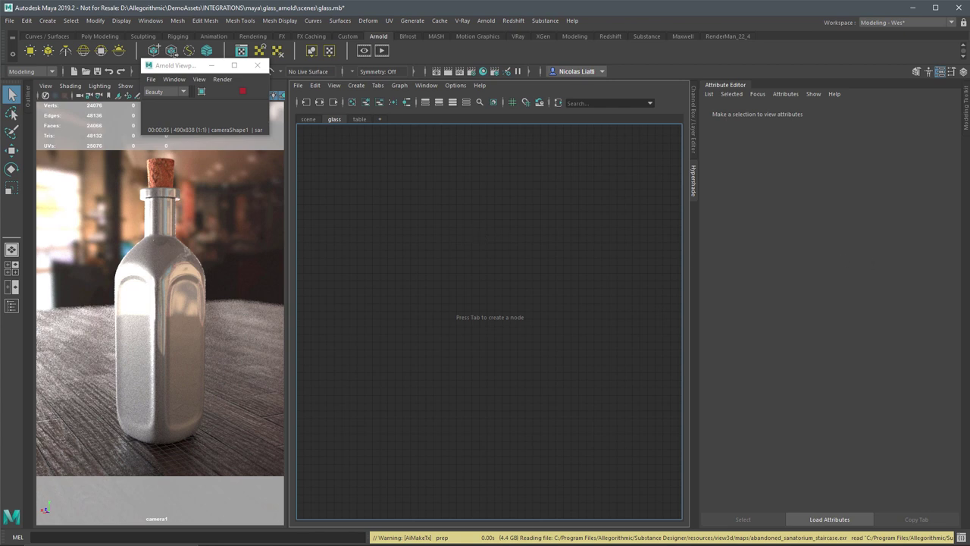
Load the ai_glass_values.sbsar substance into the glass graph and select its substance node.
left_click_drag(969, 303, 419, 235)
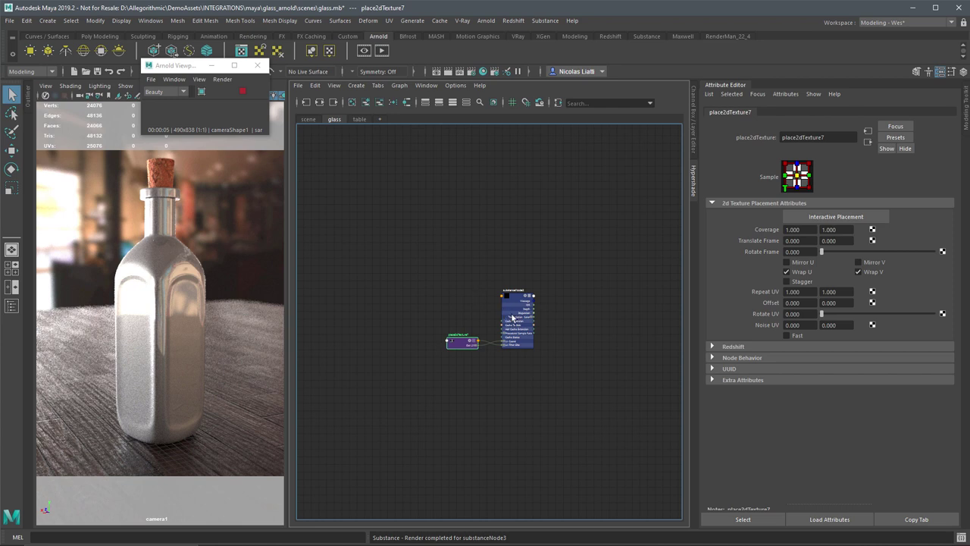
right_click_drag(530, 317, 462, 200, "alt")
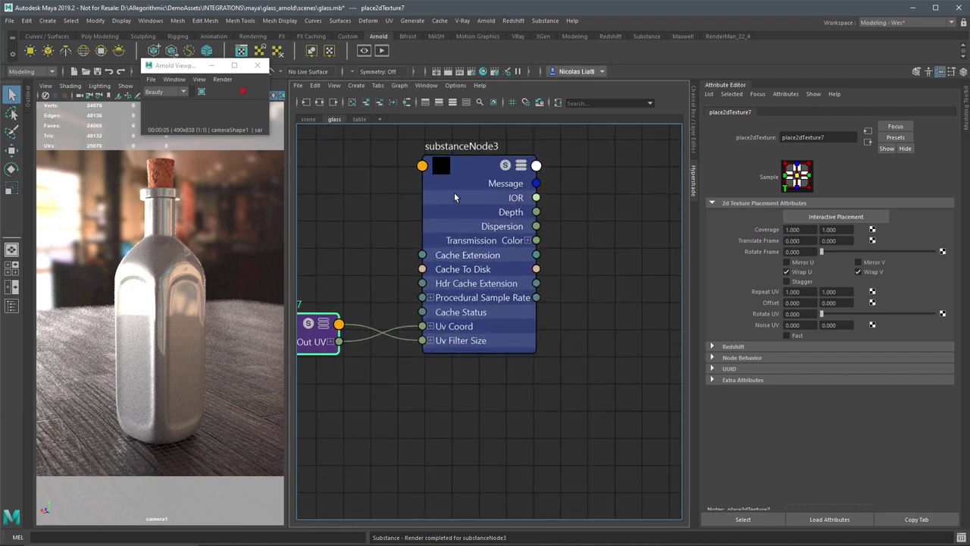
left_click(454, 197)
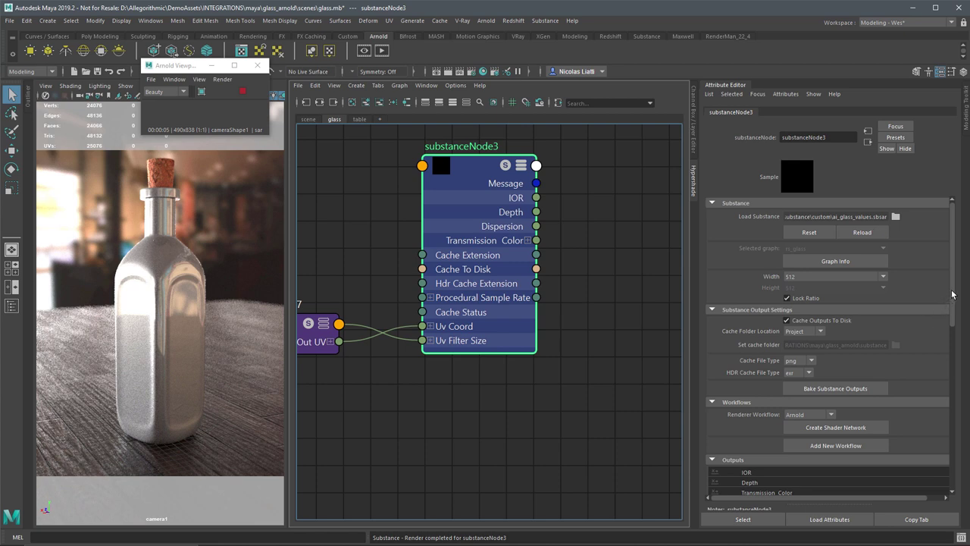
Examine the glass substance's outputs and workflow settings, including IOR, Depth, Transmission Color and Dispersion.
scroll(953, 294, "down", 4)
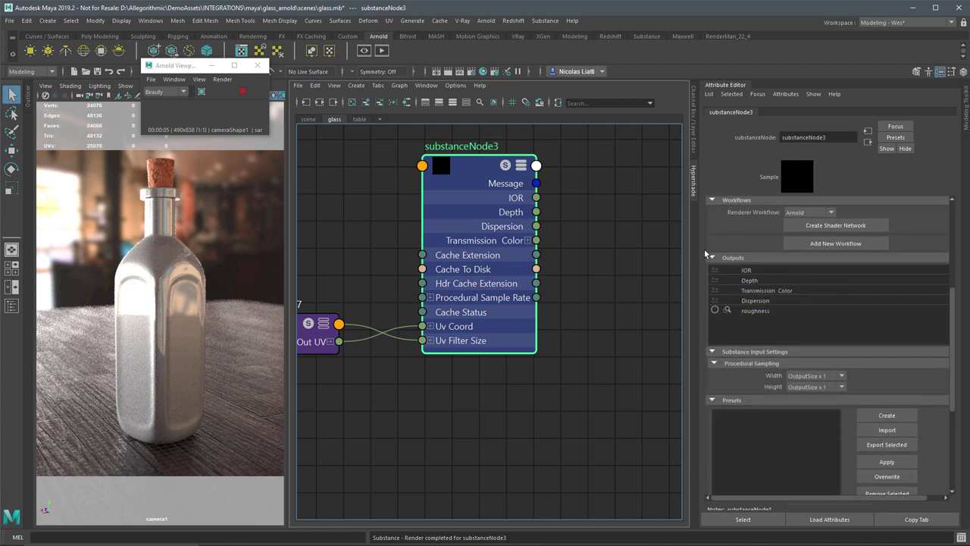
middle_click_drag(603, 228, 575, 245, "alt")
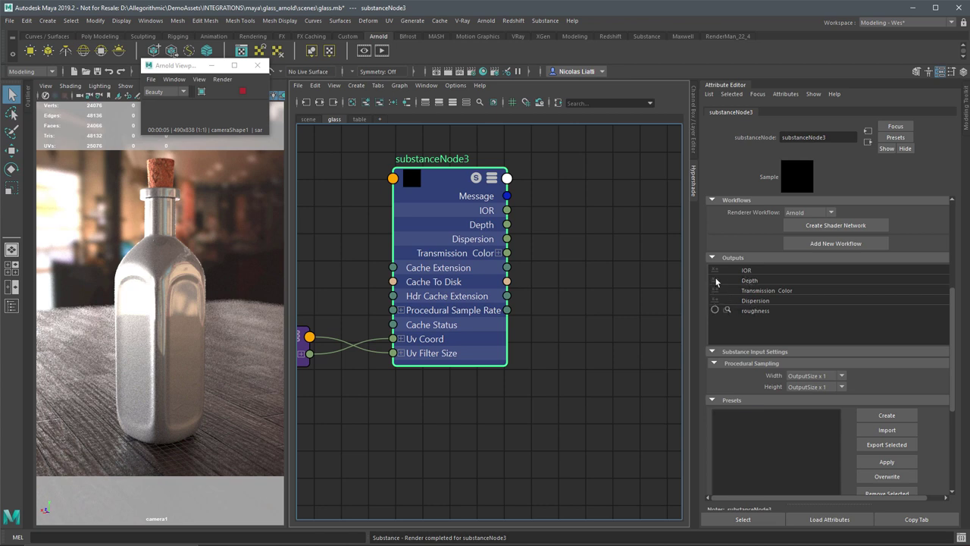
left_click_drag(507, 211, 567, 194)
left_click_drag(954, 299, 952, 231)
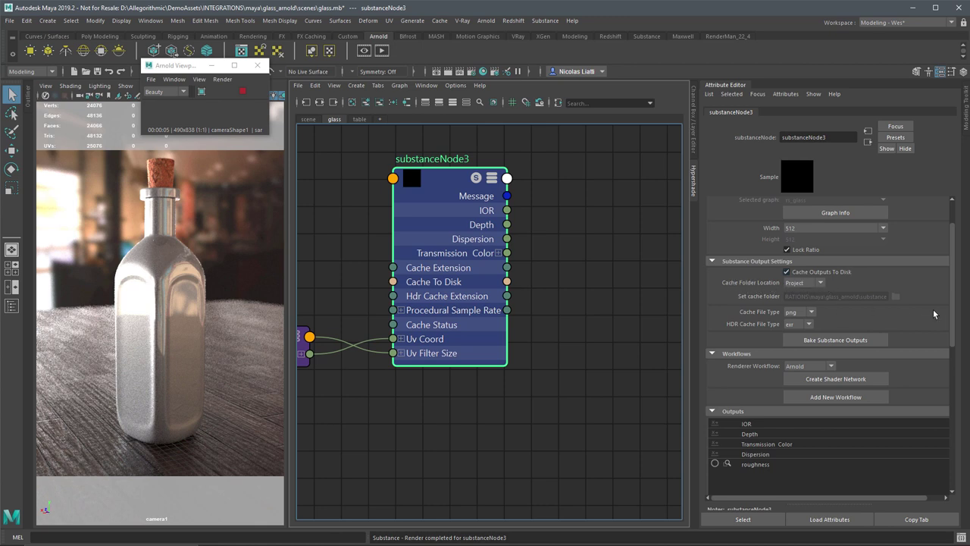
scroll(891, 314, "down", 2)
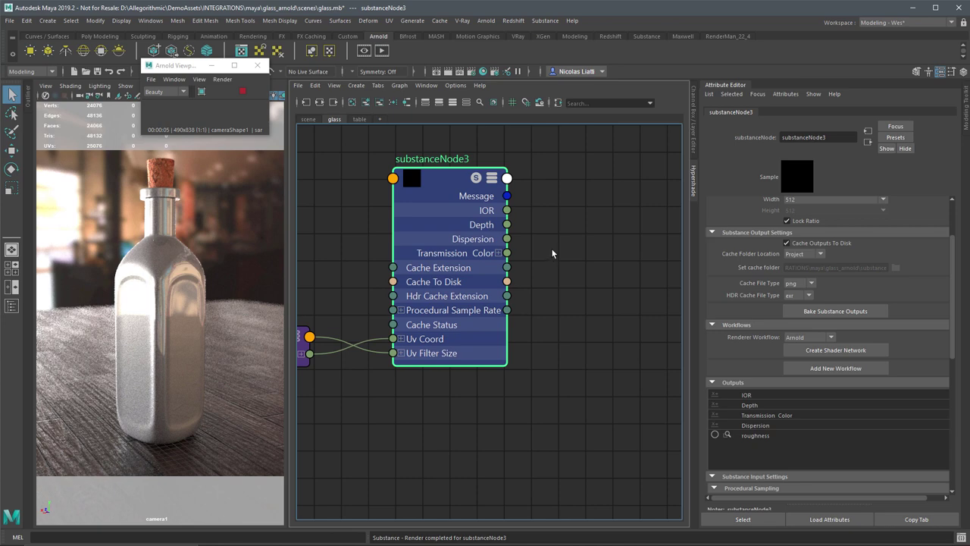
Create an aiStandardSurface shader in the glass graph beside substanceNode3.
scroll(568, 258, "down", 1)
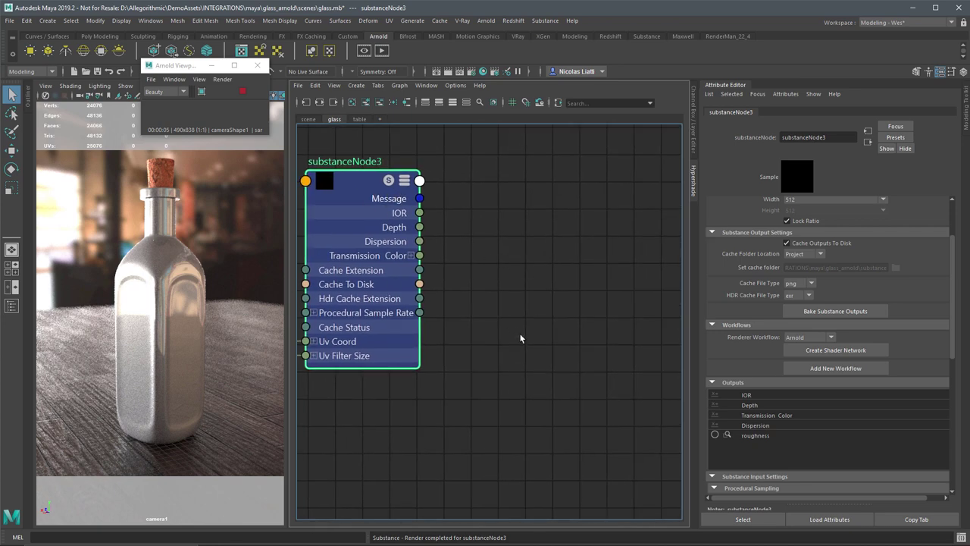
scroll(498, 298, "down", 1)
scroll(498, 298, "down", 1)
scroll(568, 264, "down", 1)
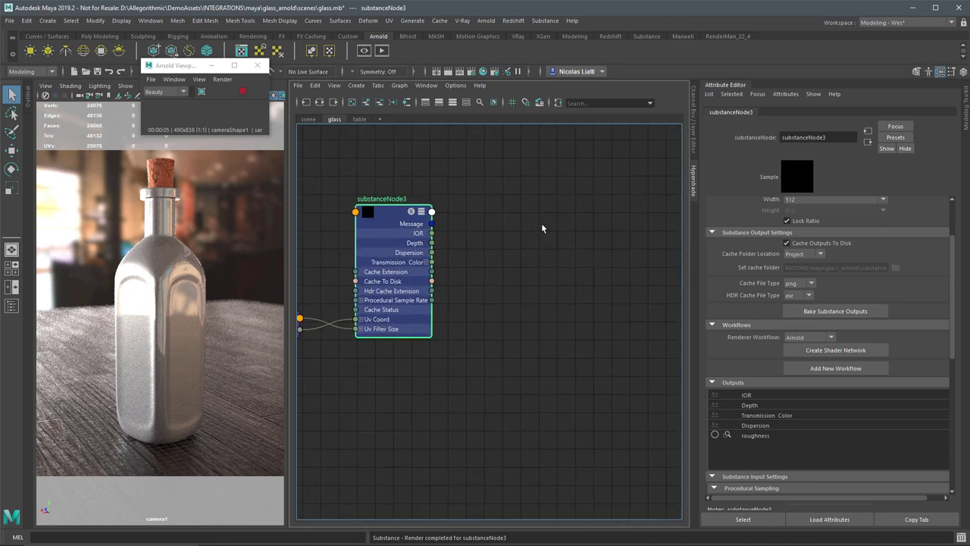
left_click(541, 223)
key("Tab")
type("aisstan")
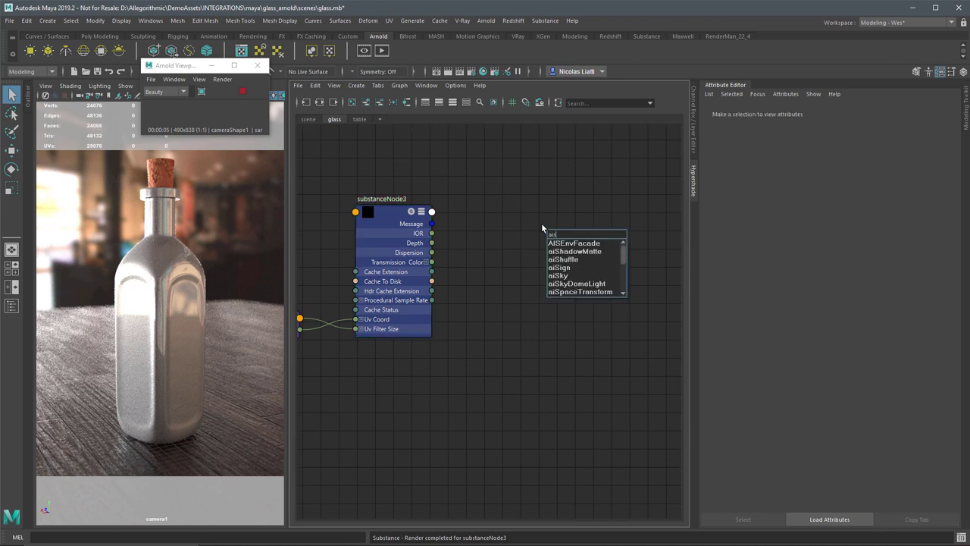
key("BackSpace")
key("BackSpace")
key("BackSpace")
key("BackSpace")
type("tand")
key("Down")
key("Down")
key("Return")
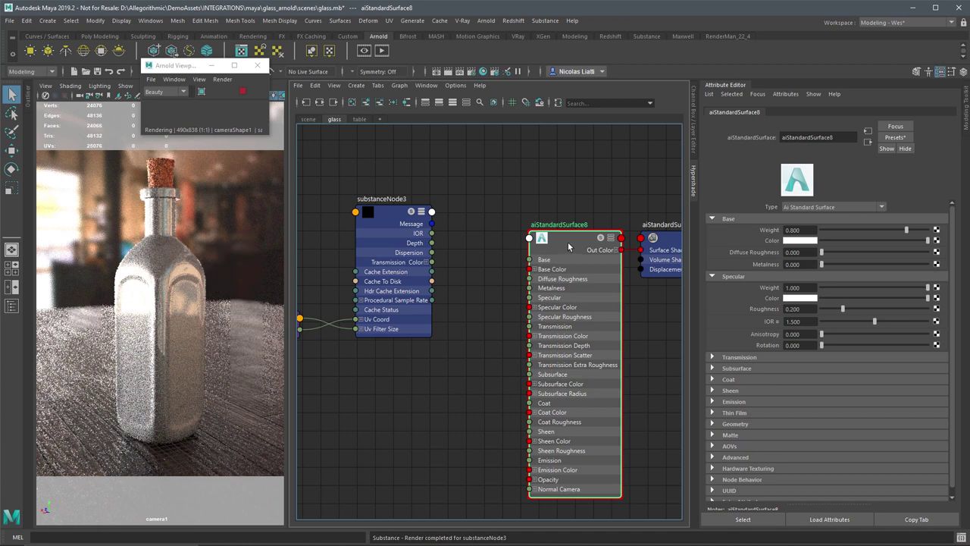
Assign the new Arnold standard surface shader to the glass bottle and set its Transmission weight to 1.
middle_click_drag(568, 246, 171, 279)
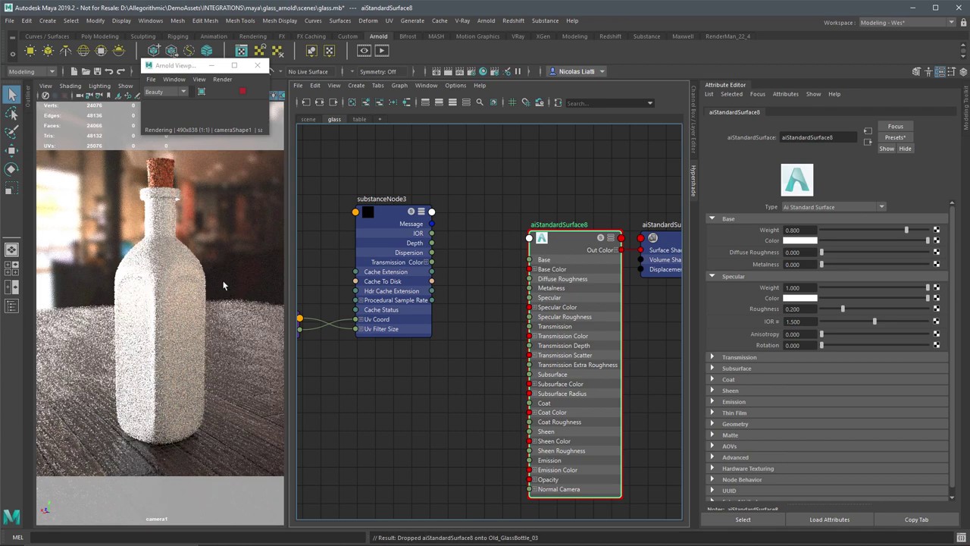
left_click(587, 244)
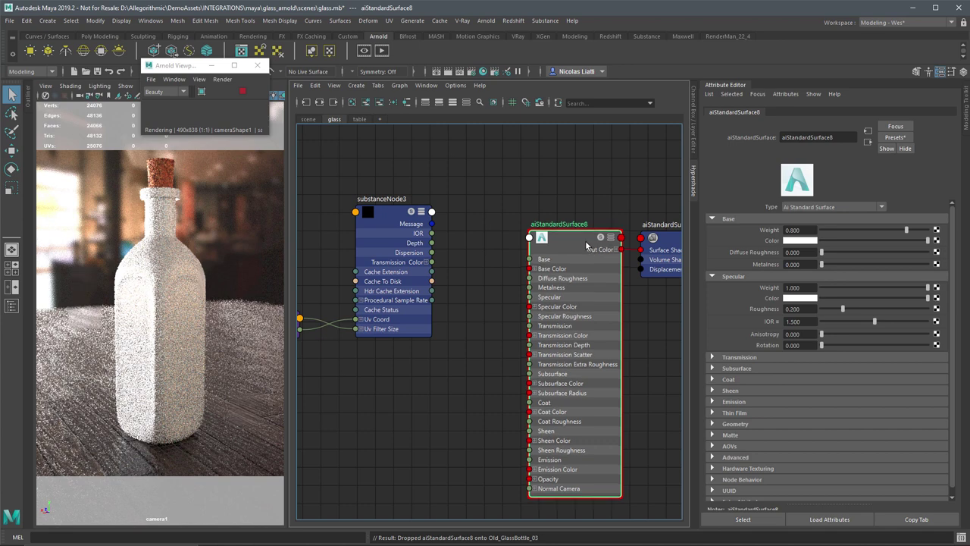
left_click(712, 357)
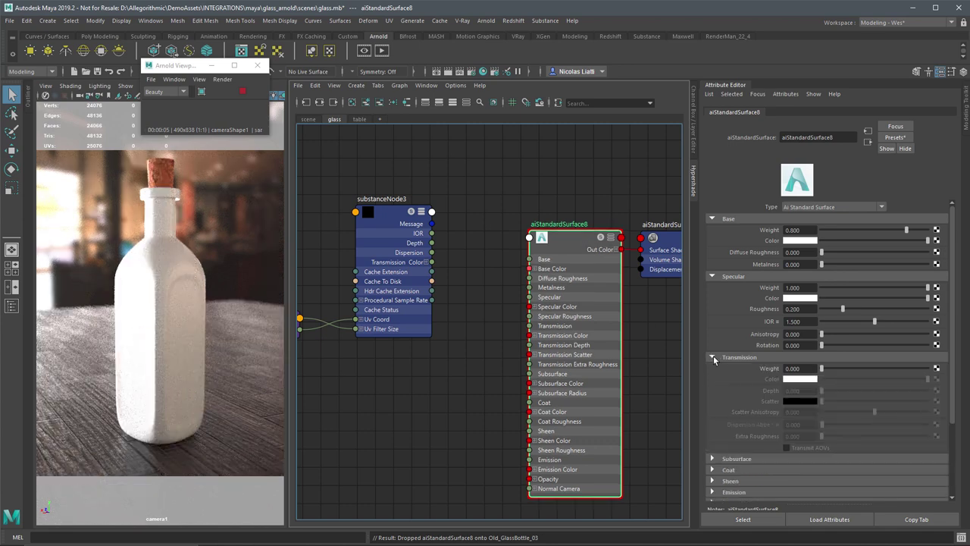
left_click(927, 369)
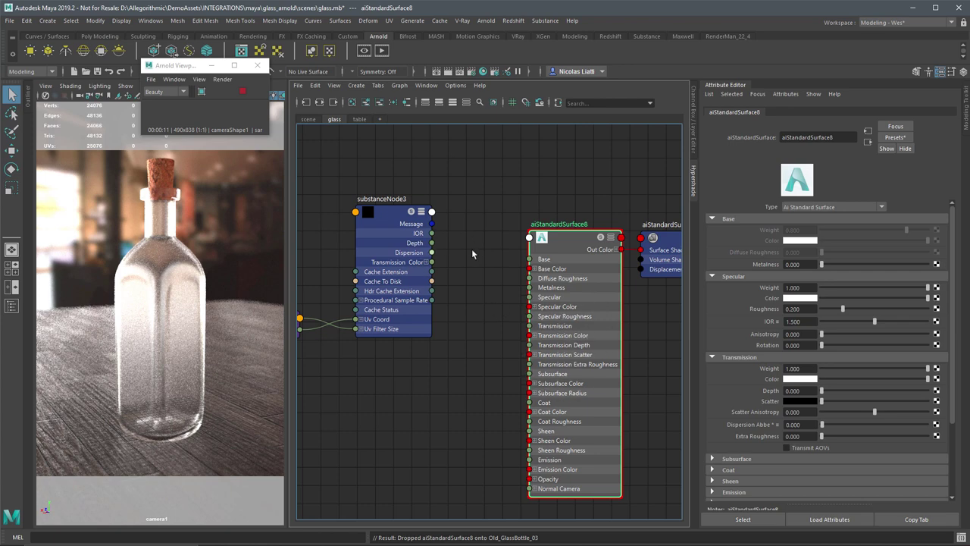
scroll(483, 256, "up", 3)
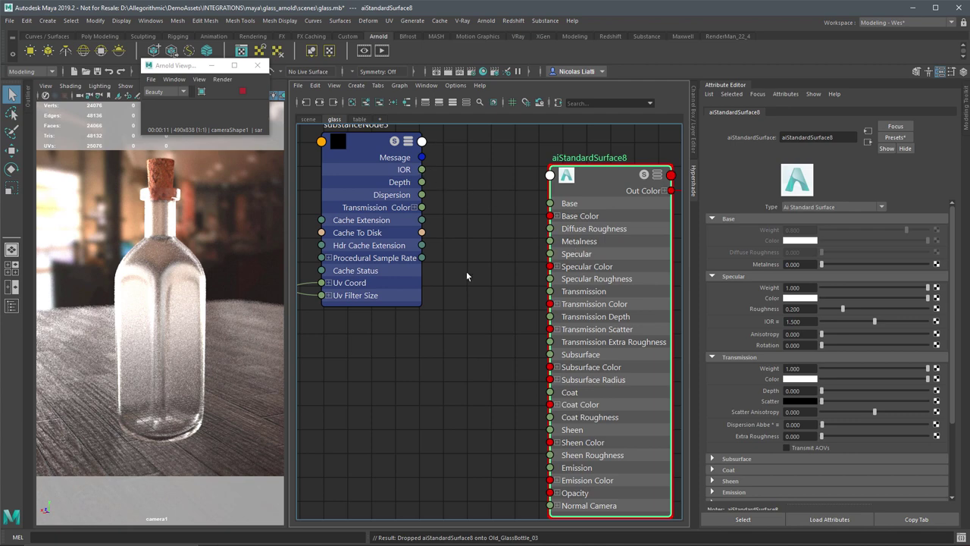
Connect the IOR output of substanceNode3 to the specularIOR input of aiStandardSurface8 and check the shader's IOR.
key("a")
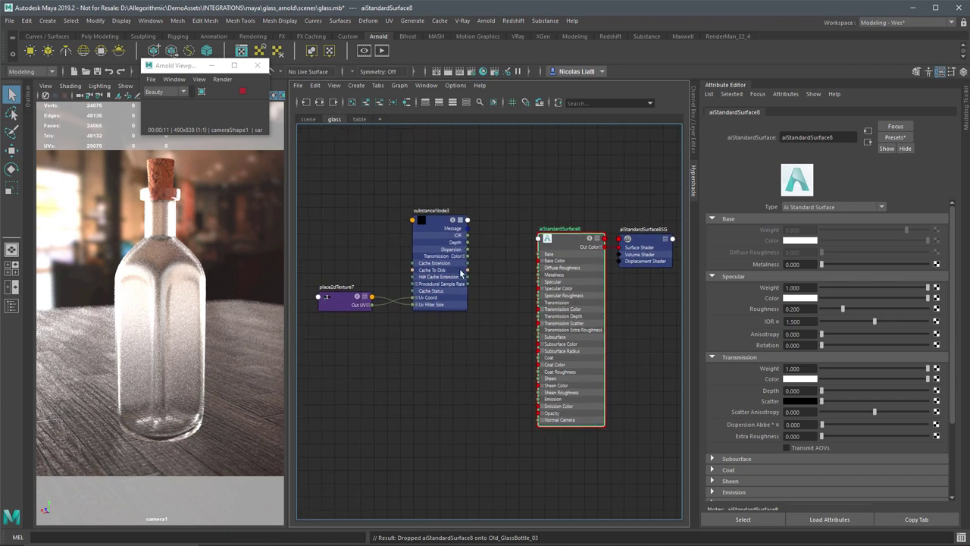
left_click(437, 248)
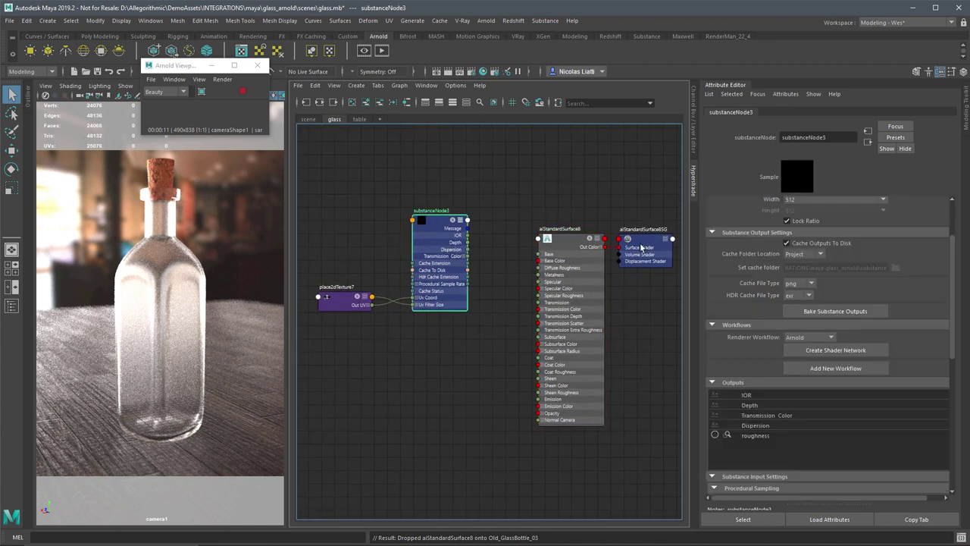
scroll(792, 324, "up", 2)
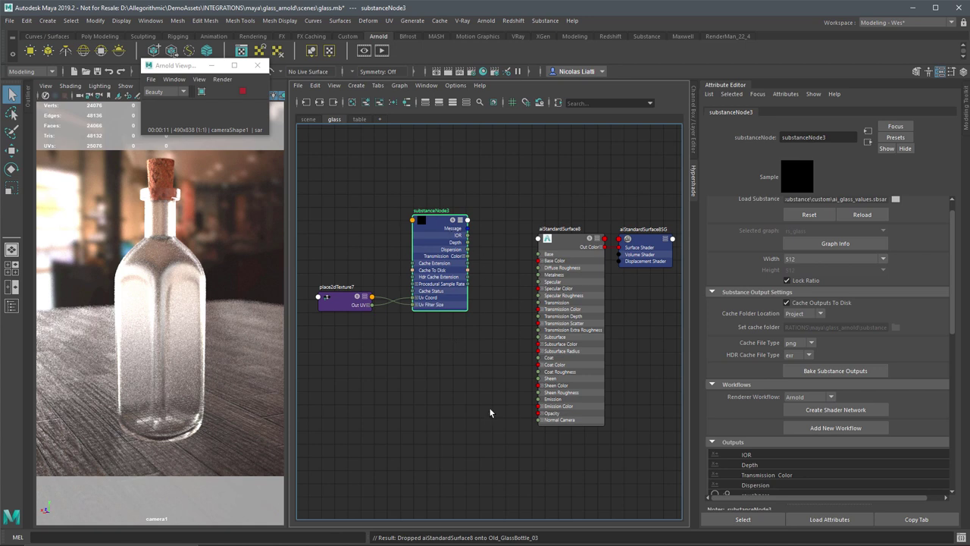
scroll(485, 379, "up", 3)
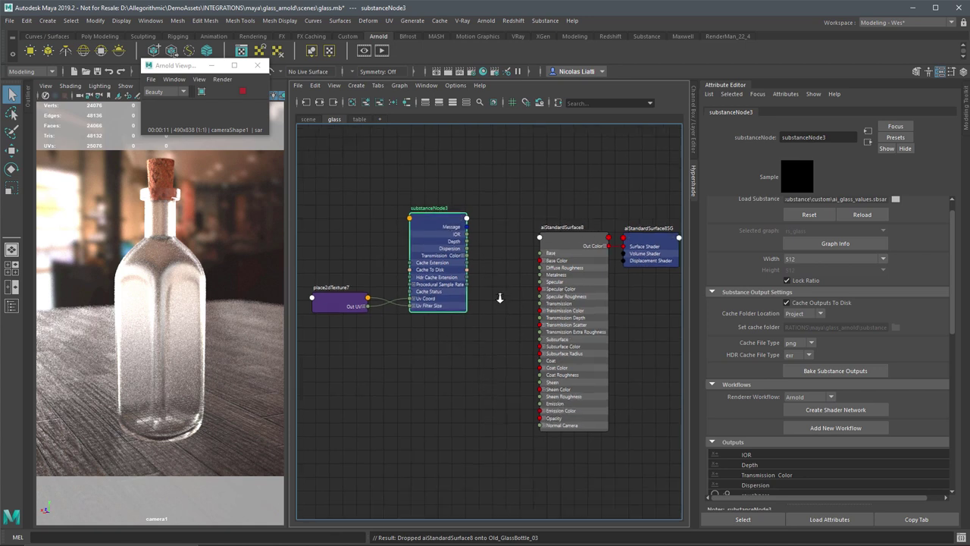
scroll(489, 324, "up", 3)
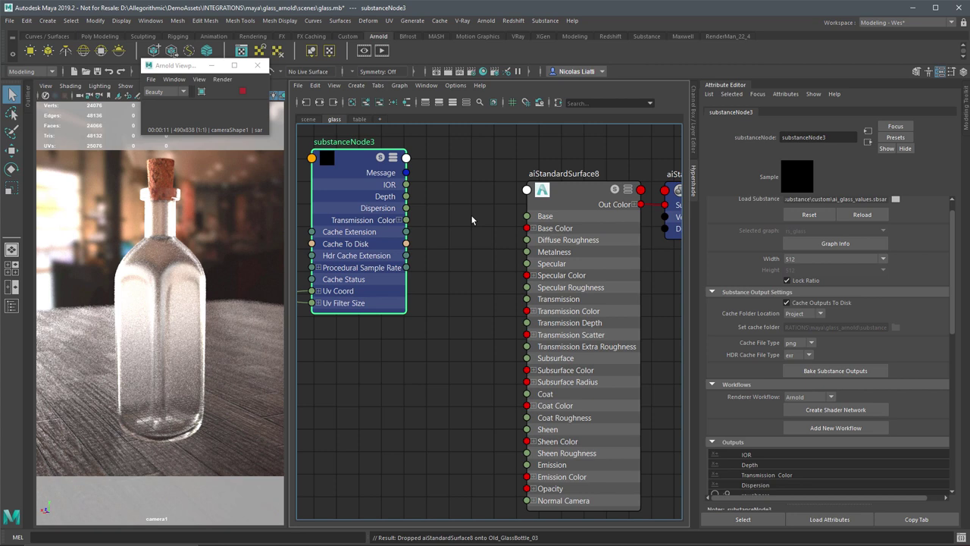
left_click_drag(407, 184, 527, 191)
left_click_drag(708, 83, 631, 86)
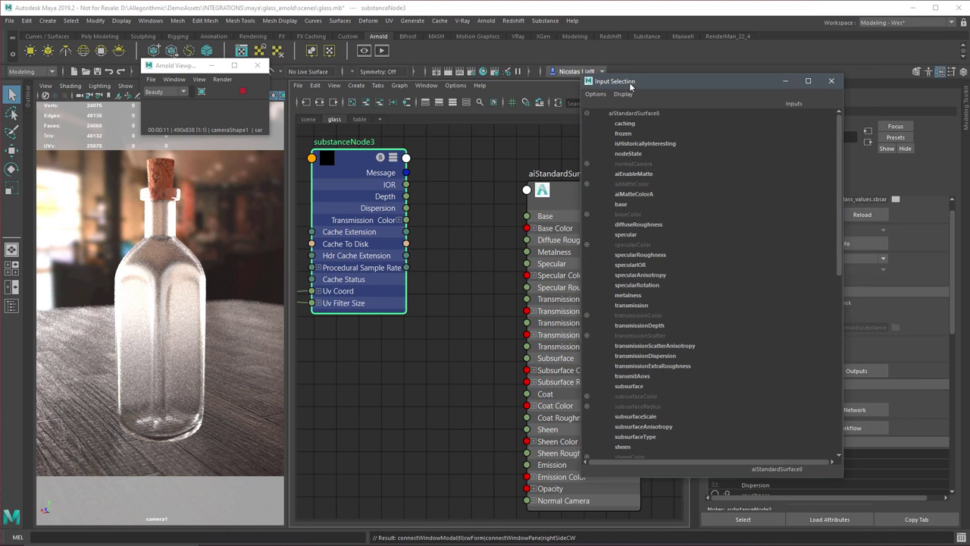
left_click(629, 265)
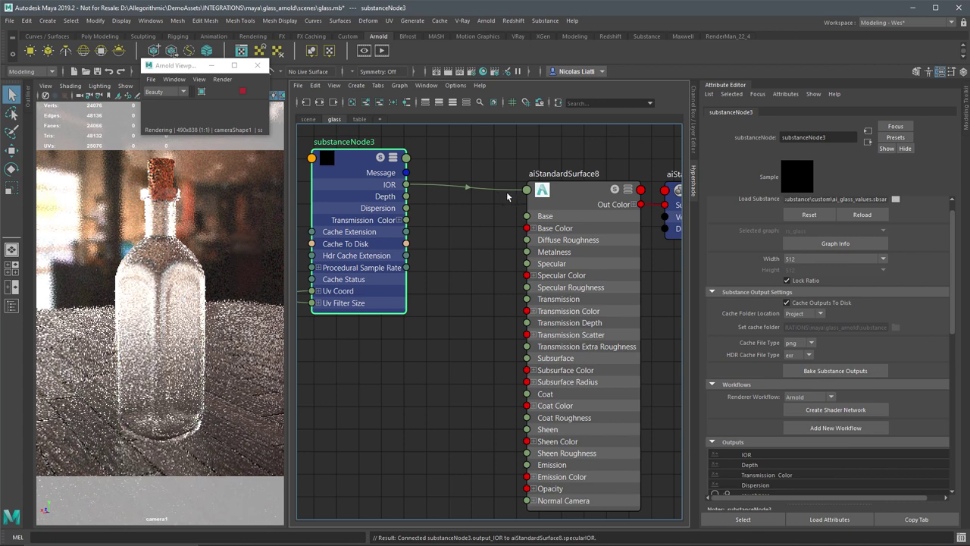
left_click(577, 200)
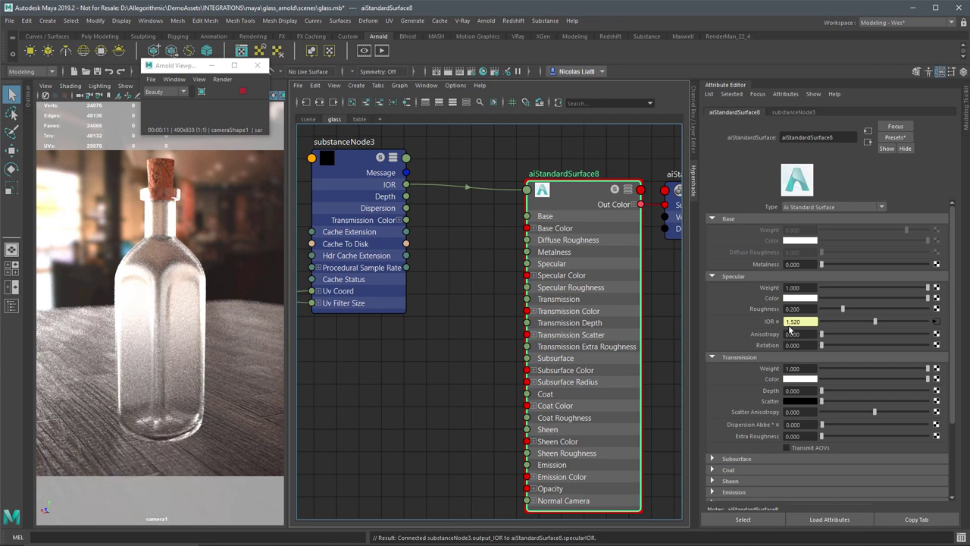
Connect the substance's Depth output to the shader's Transmission Depth and set the substance's Depth parameter to 2.
left_click(362, 159)
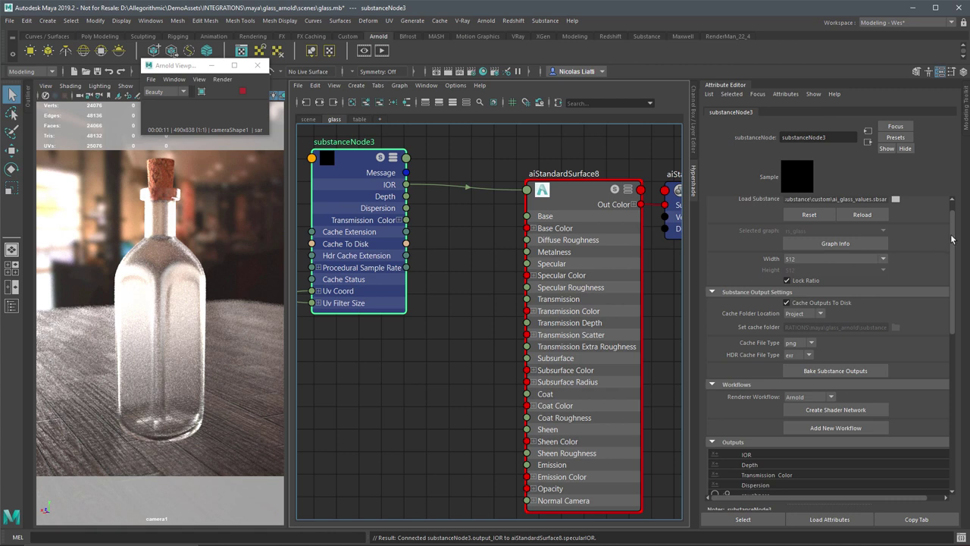
left_click_drag(955, 239, 965, 411)
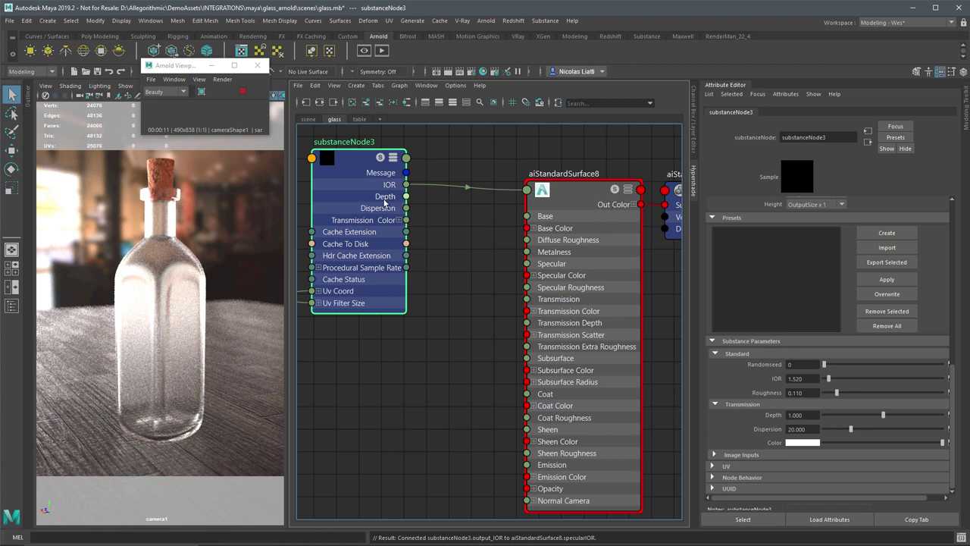
left_click_drag(406, 196, 447, 232)
left_click_drag(446, 233, 526, 324)
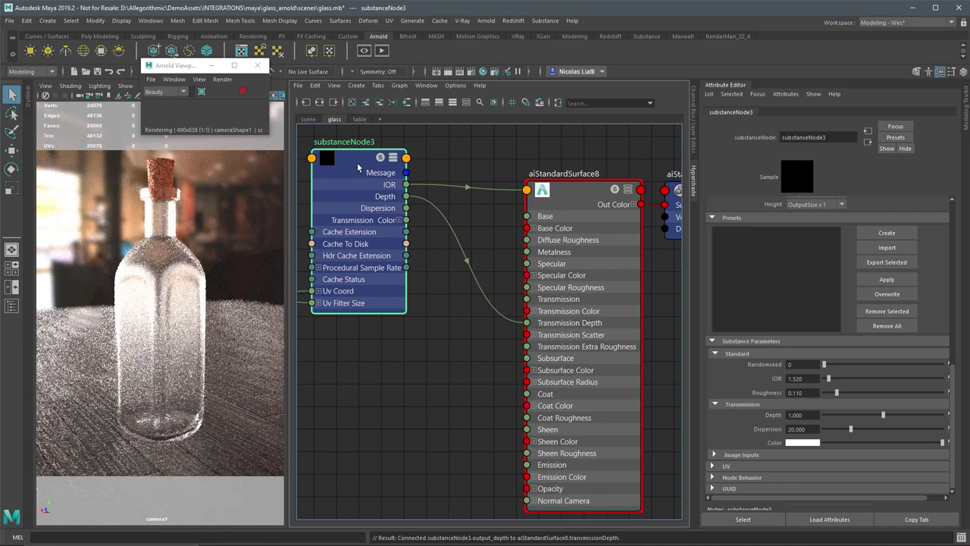
double_click(795, 415)
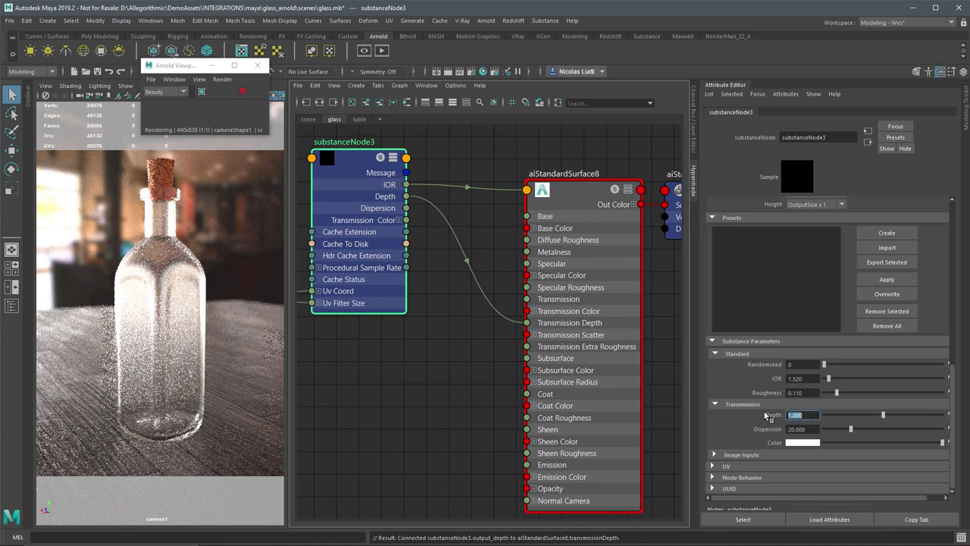
type("2")
key("Return")
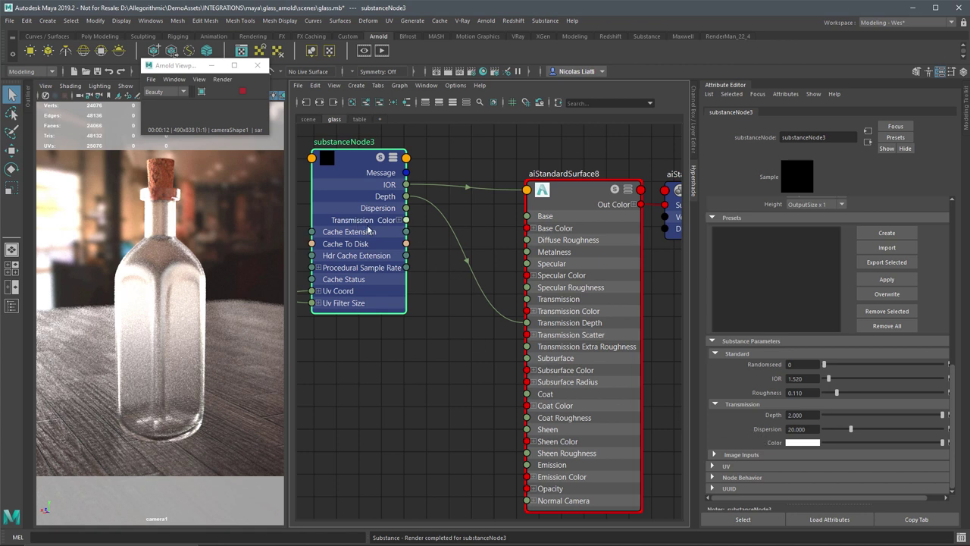
Connect the substance's Transmission Color channels 0, 1 and 2 to the shader's Transmission Color R, G and B.
left_click(400, 219)
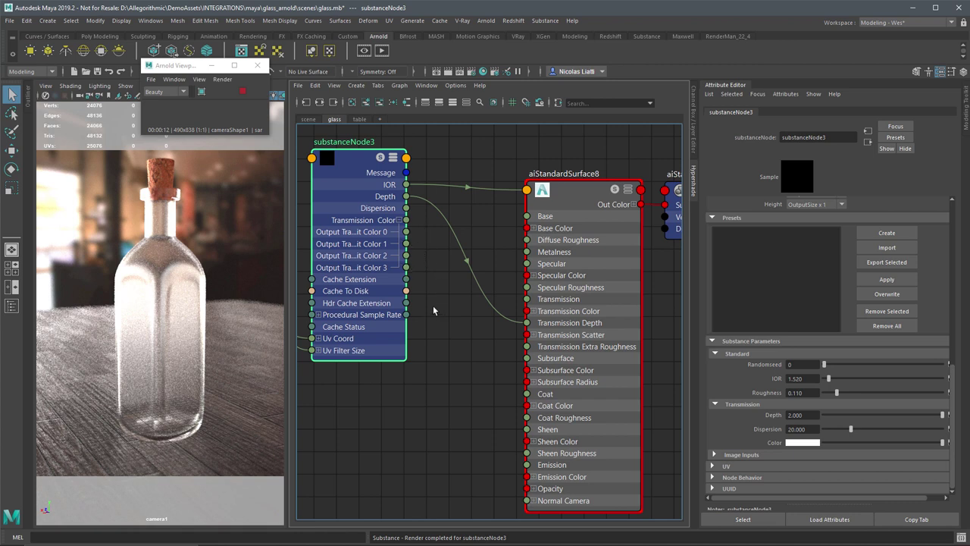
left_click(533, 311)
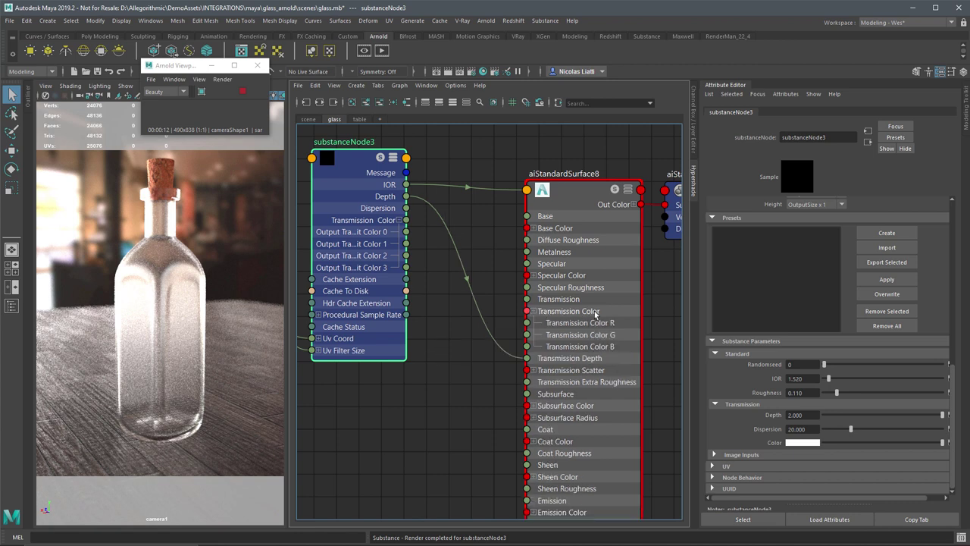
left_click_drag(407, 232, 527, 323)
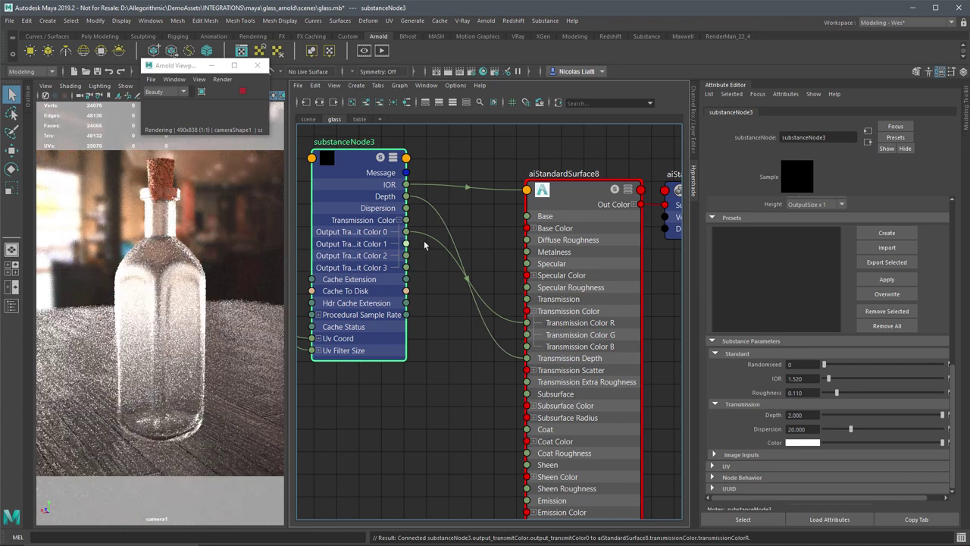
left_click_drag(407, 243, 529, 334)
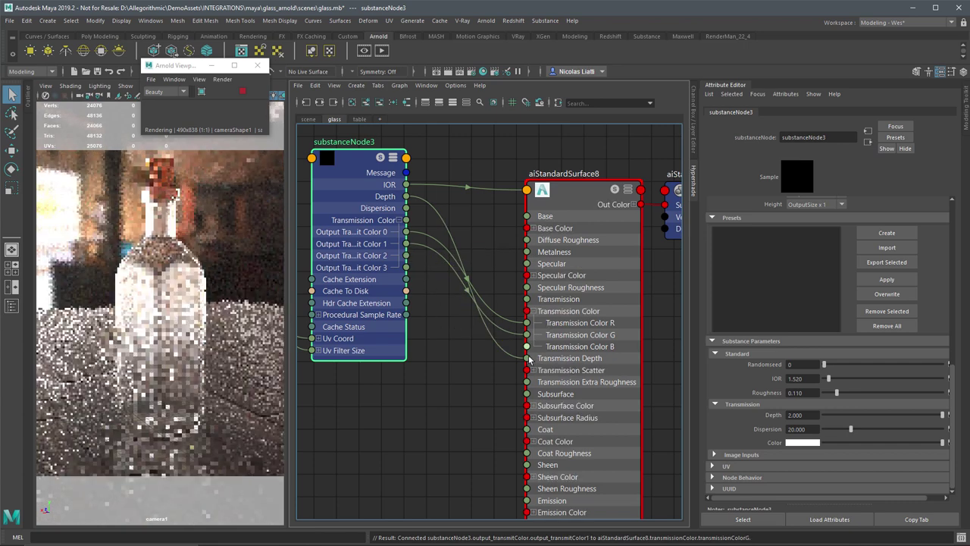
left_click_drag(407, 255, 528, 347)
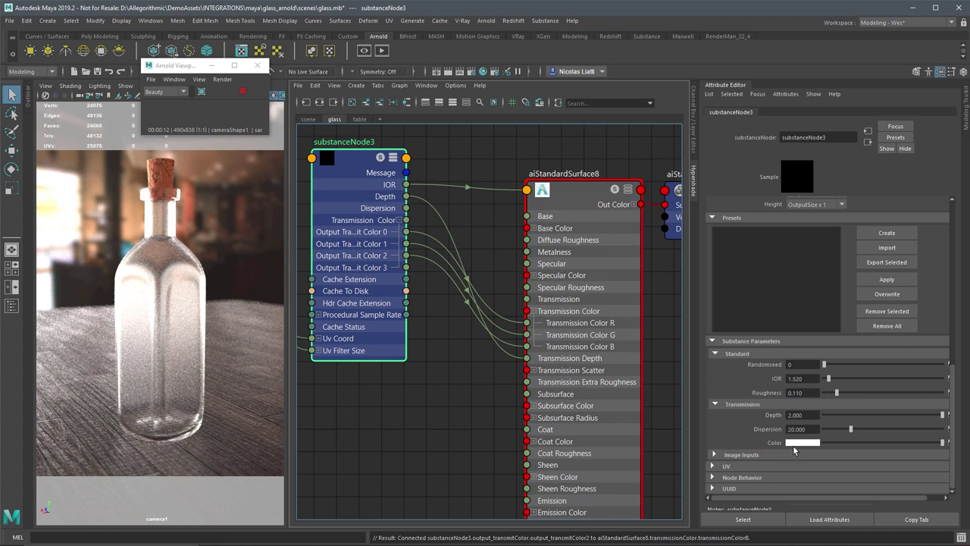
Set the substance's Transmission Color parameter to a light amber tint.
left_click(796, 443)
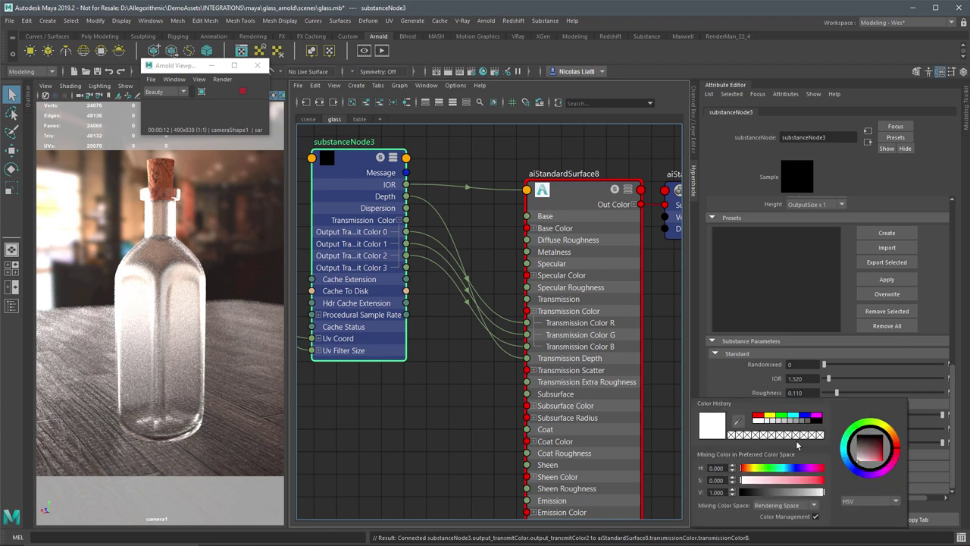
left_click(889, 437)
left_click(871, 462)
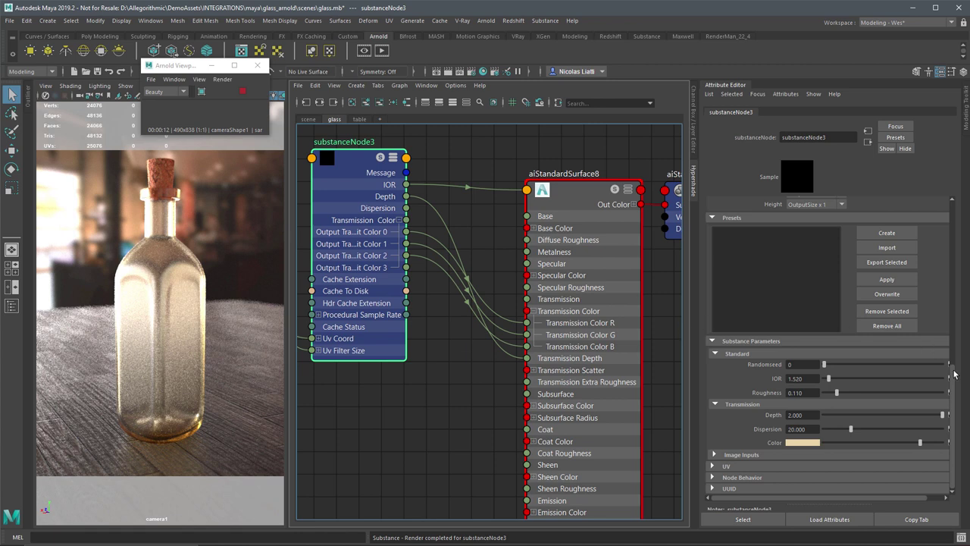
Enable the substance's roughness output and arrange the rs_glass_roughness output and file nodes above the shader.
left_click_drag(952, 373, 948, 280)
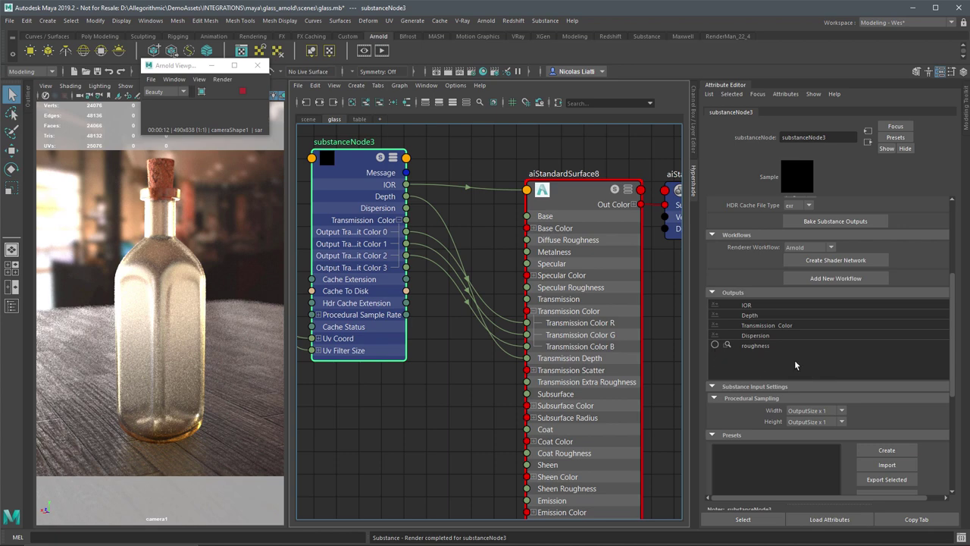
left_click(715, 346)
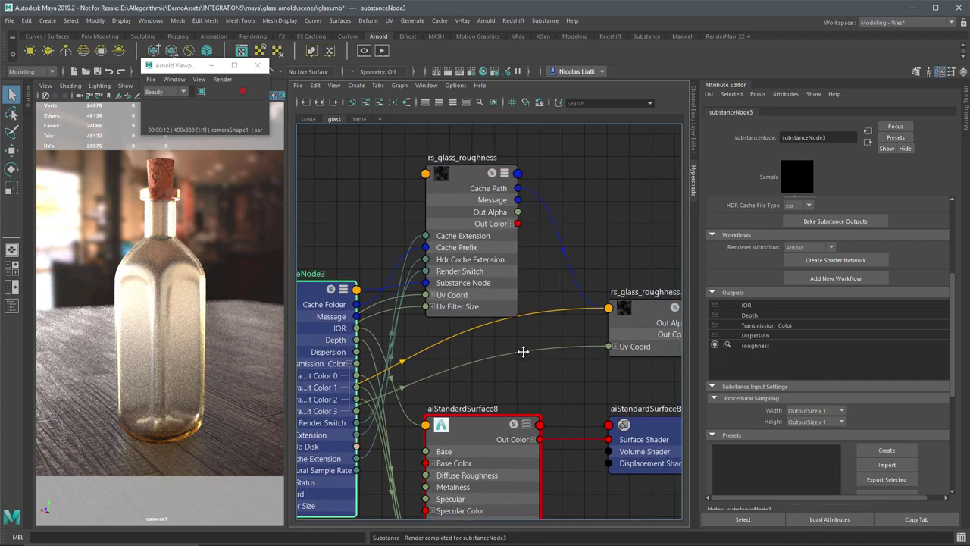
left_click(458, 184)
left_click_drag(458, 184, 451, 166)
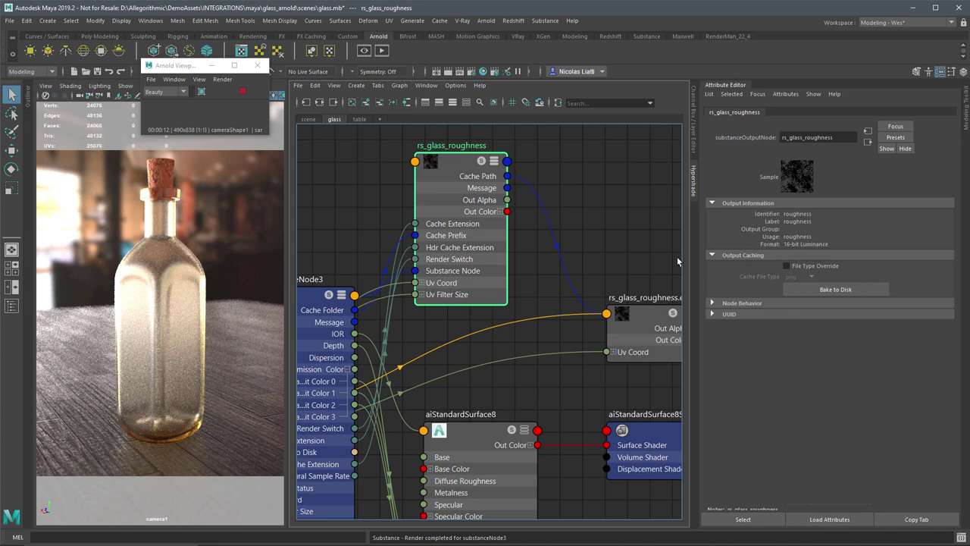
left_click_drag(464, 202, 447, 190)
left_click_drag(660, 329, 572, 213)
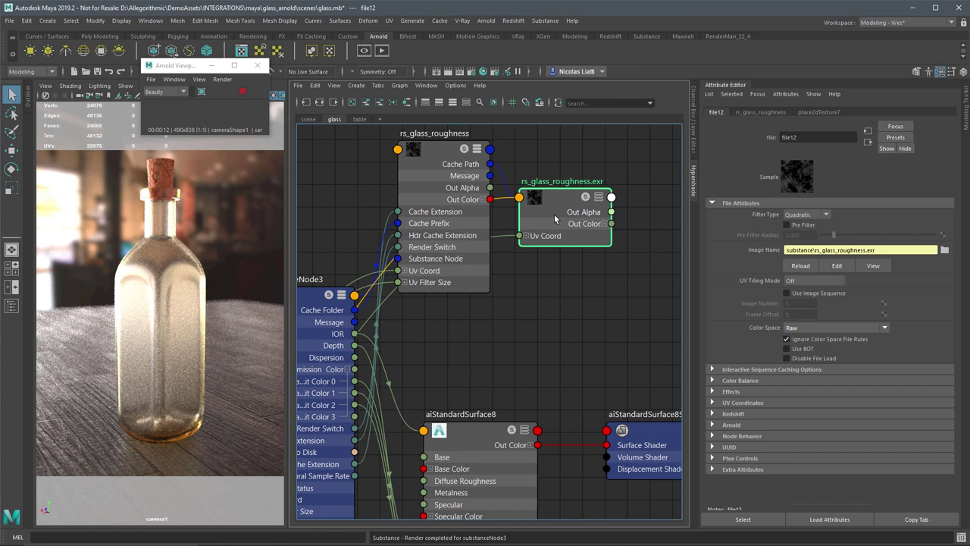
left_click_drag(555, 219, 563, 259)
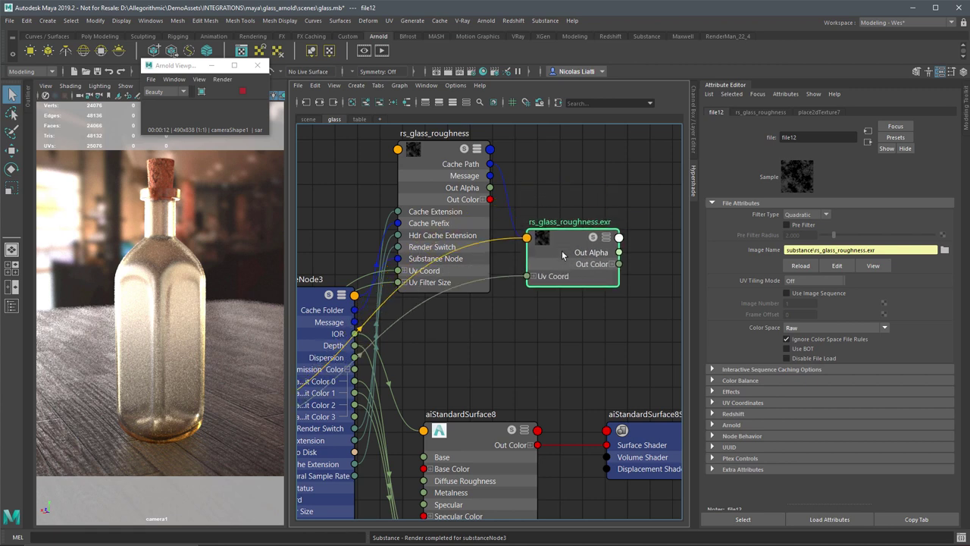
Move the Arnold shader and its shading group clear of the roughness nodes and connect rs_glass_roughness.exr's Out Alpha to Specular Roughness.
middle_click_drag(565, 332, 509, 255, "alt")
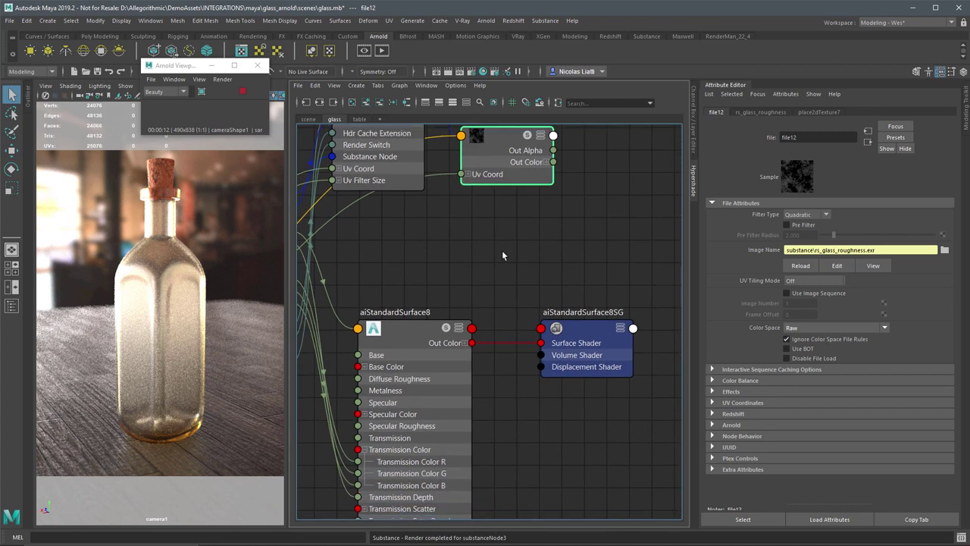
scroll(498, 273, "down", 3)
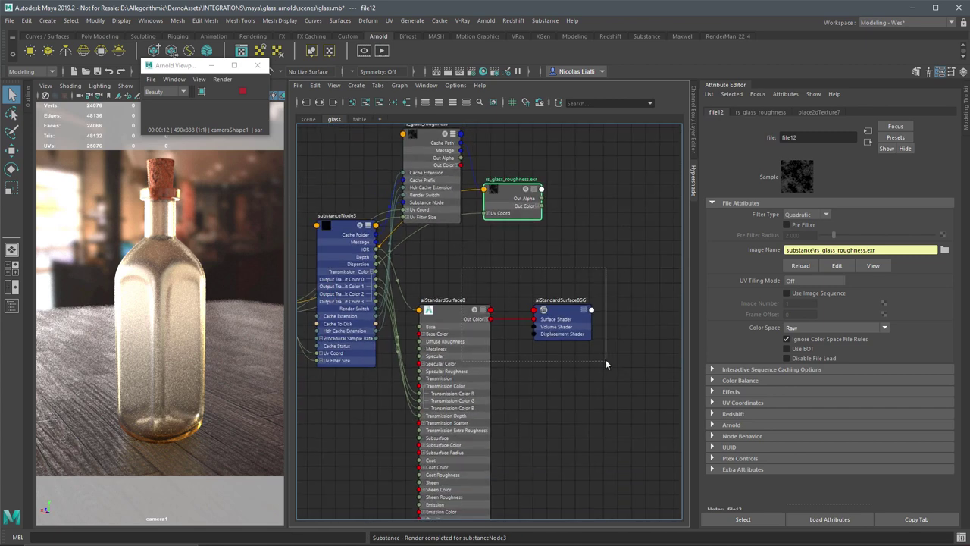
left_click(473, 345)
left_click_drag(472, 344, 624, 275)
middle_click_drag(625, 275, 598, 267, "alt")
scroll(583, 270, "up", 2)
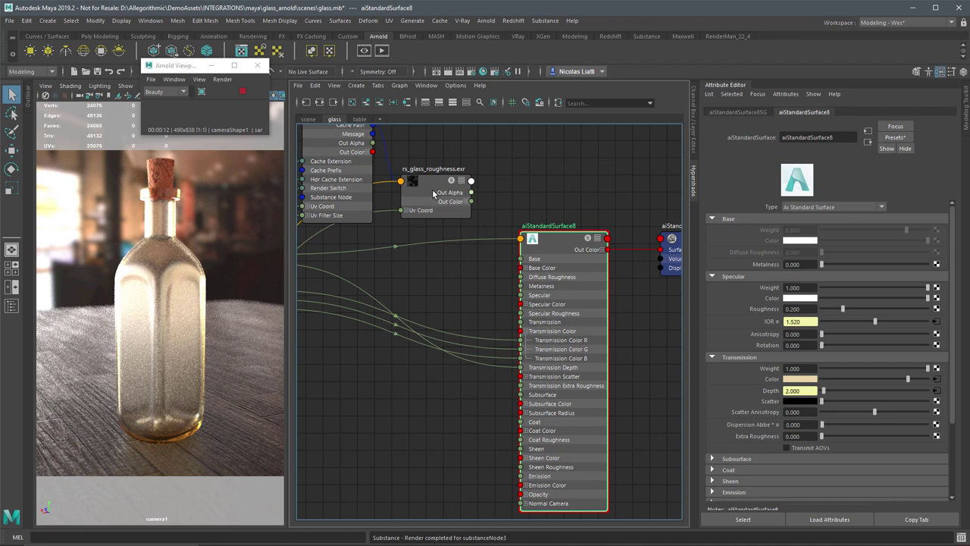
middle_click_drag(764, 311, 542, 323)
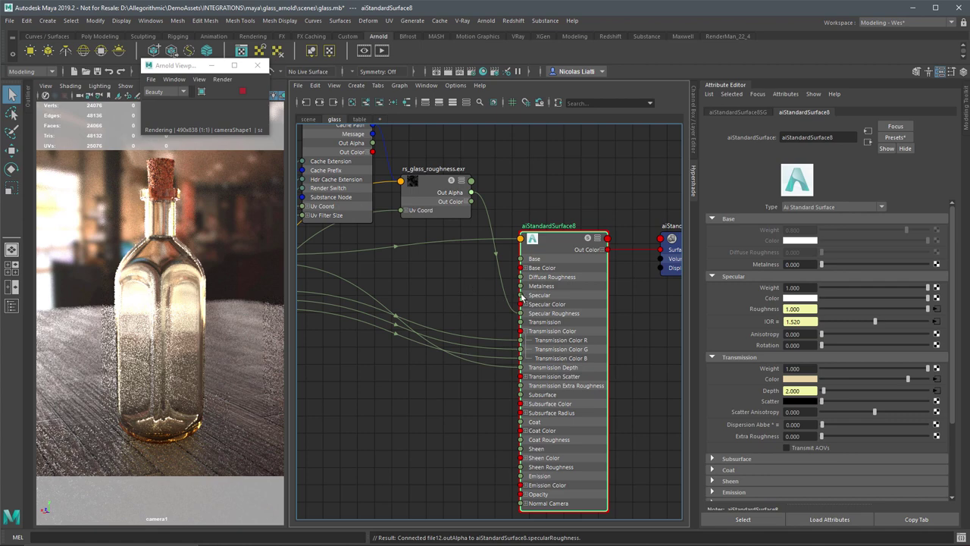
Set the Roughness parameter of substanceNode3 to about 0.457.
middle_click_drag(424, 260, 520, 260)
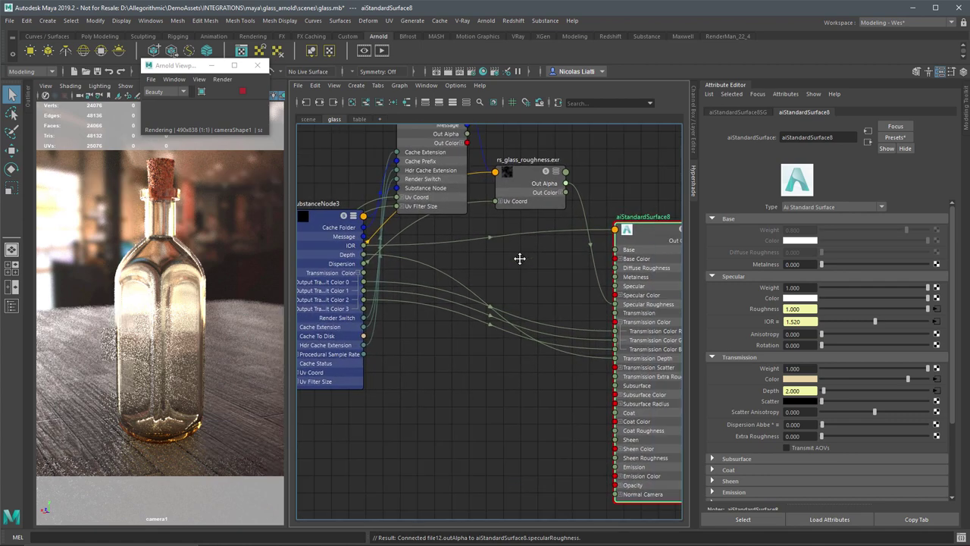
left_click(323, 219)
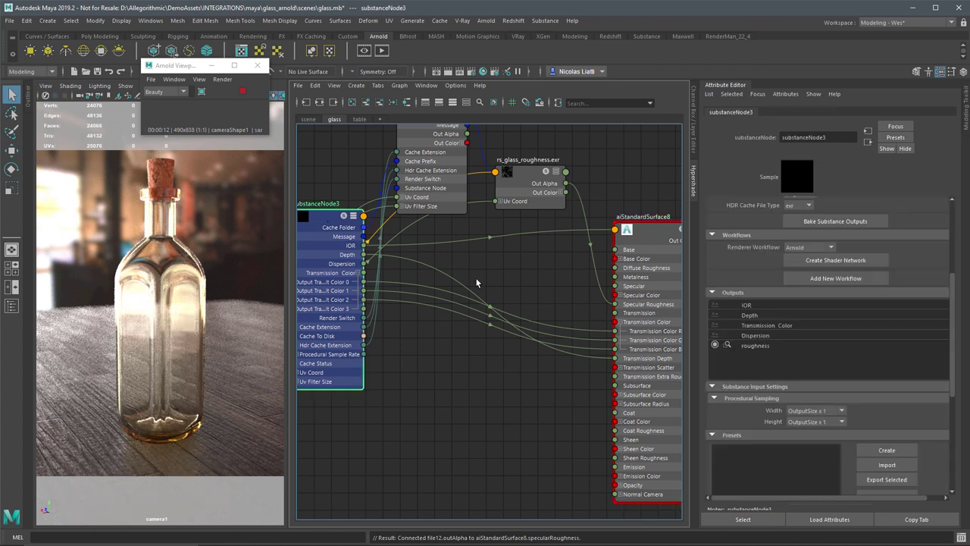
scroll(819, 344, "down", 5)
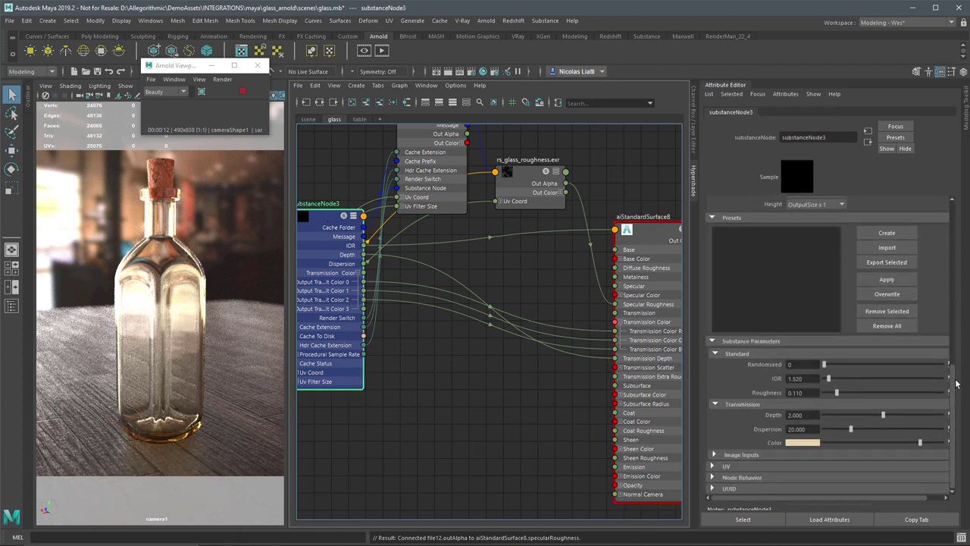
left_click(877, 392)
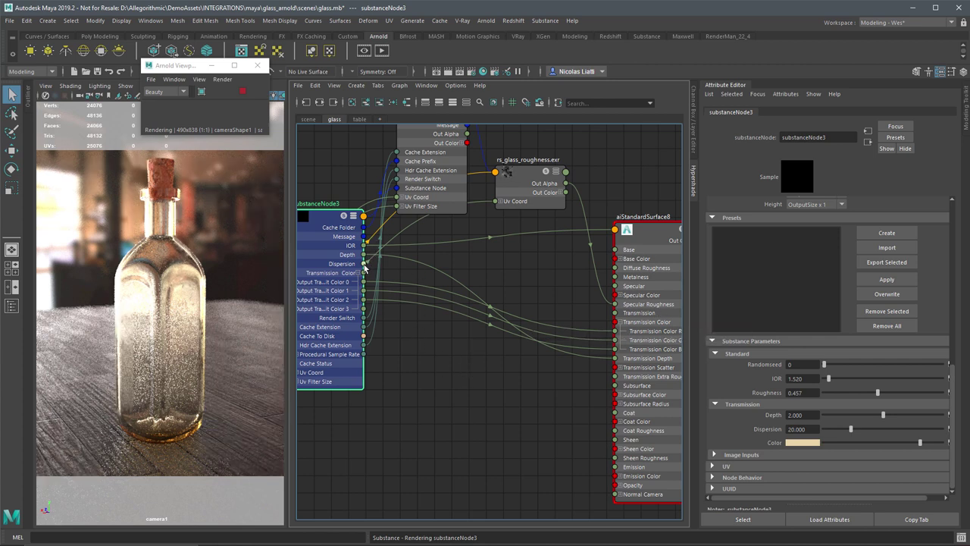
Connect substanceNode3's Dispersion output to the transmissionDispersion input of aiStandardSurface8.
scroll(417, 282, "up", 4)
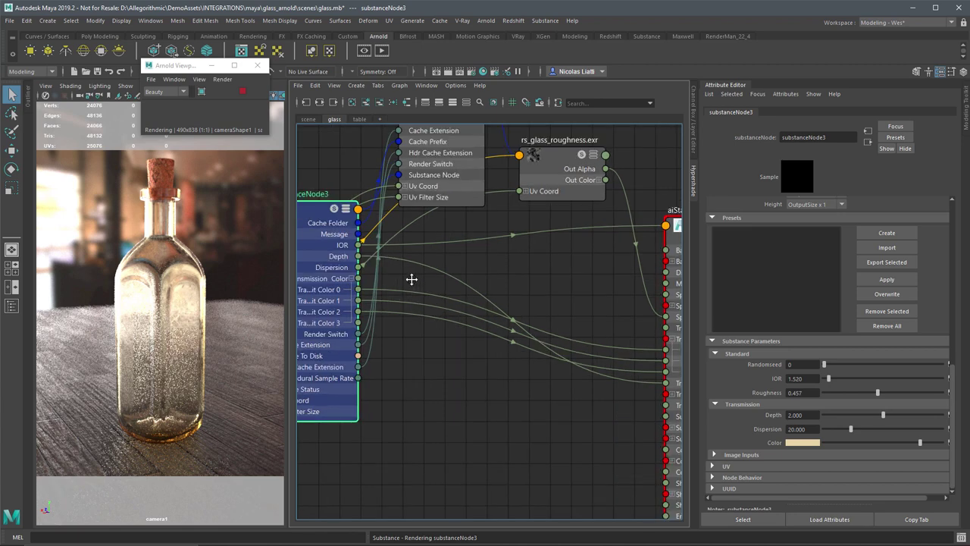
left_click_drag(343, 261, 345, 265)
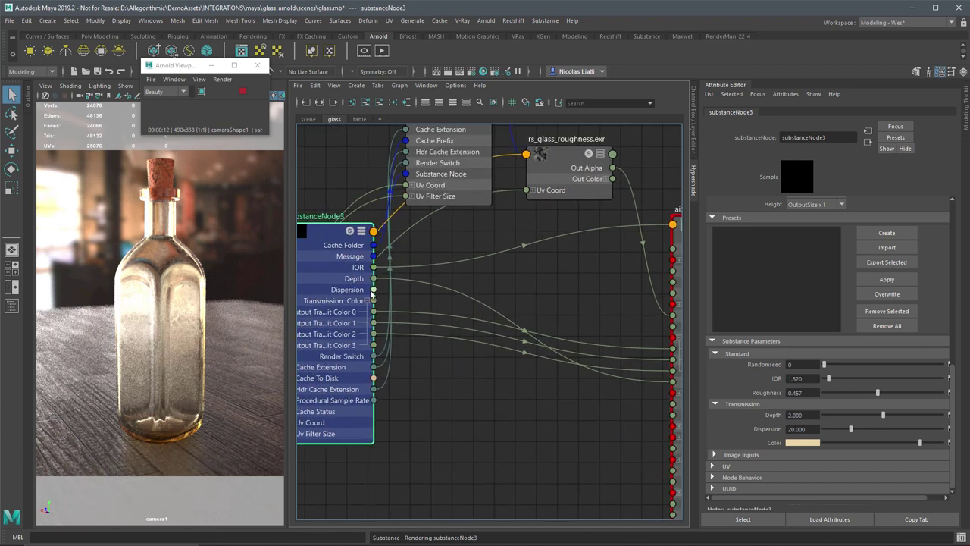
scroll(380, 292, "down", 4)
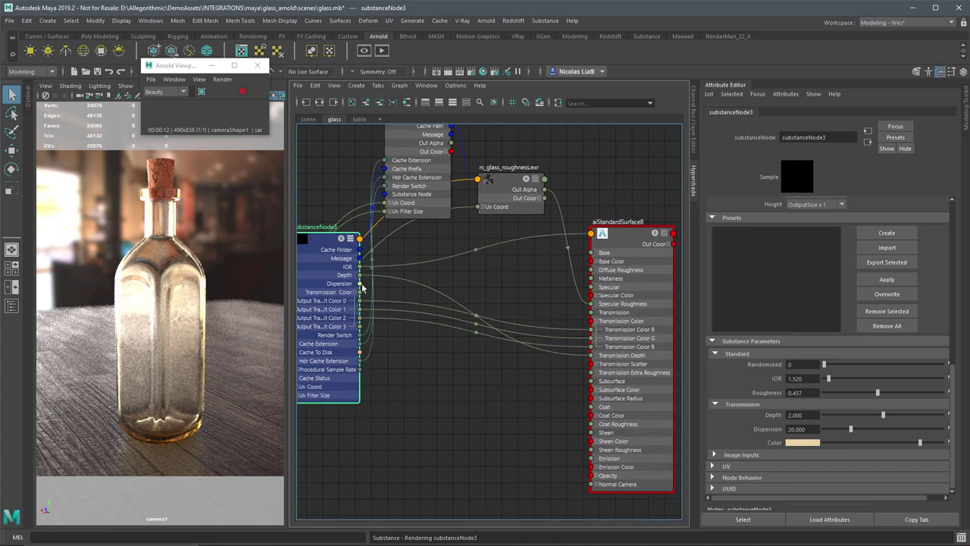
left_click_drag(360, 284, 591, 235)
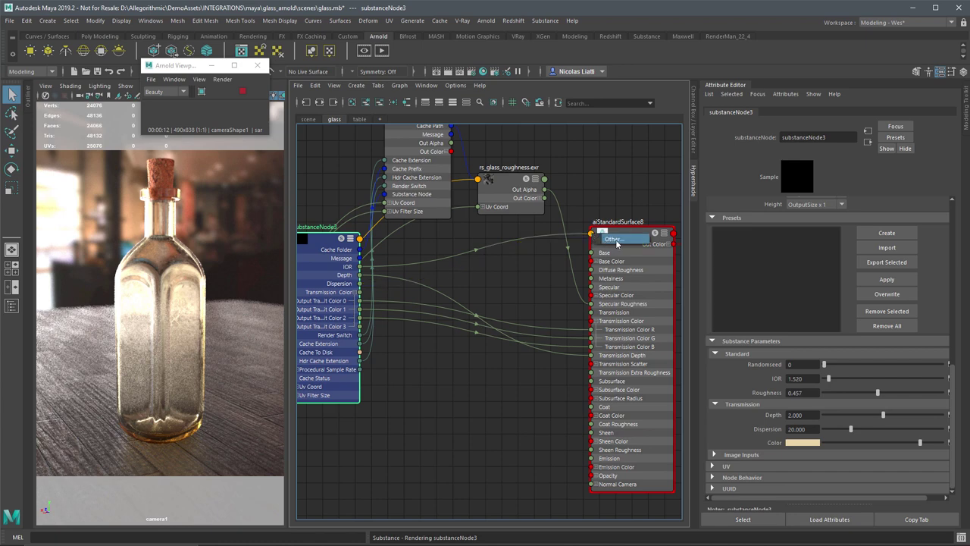
left_click(615, 240)
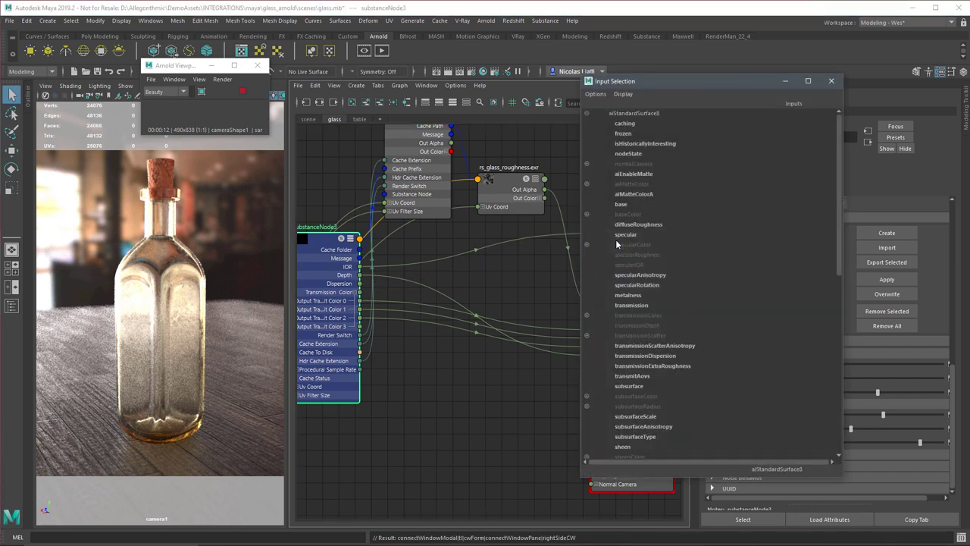
left_click(644, 356)
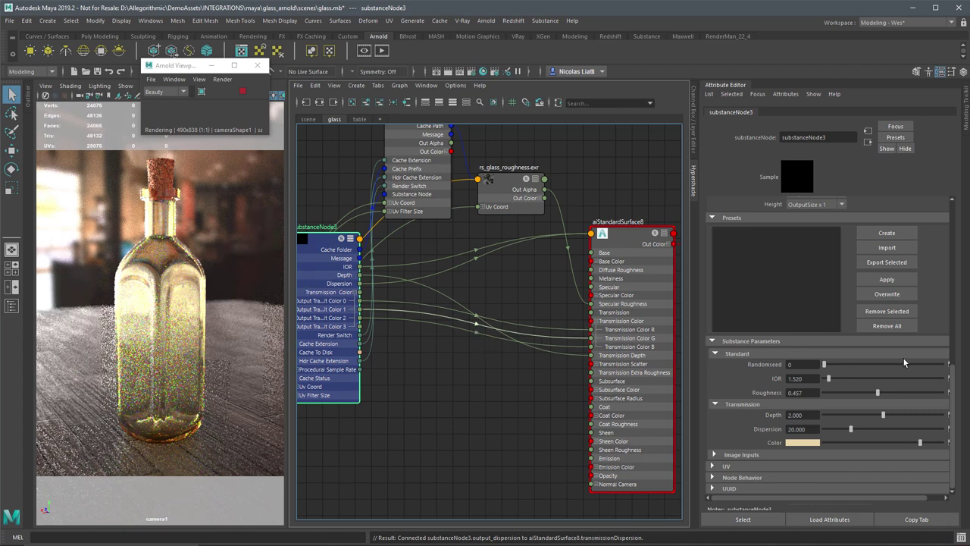
Set the output width of substanceNode3 to 2048, keeping the ratio locked.
left_click_drag(952, 369, 953, 203)
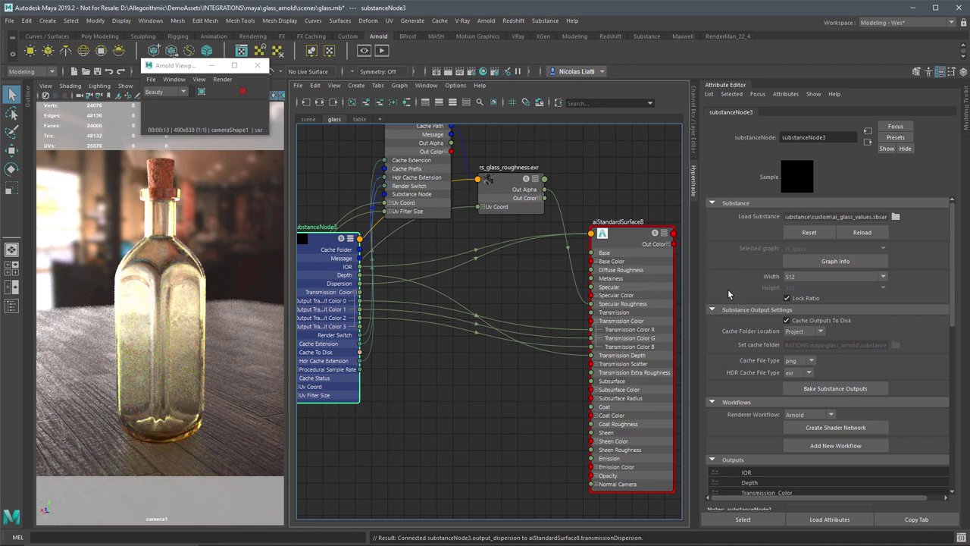
left_click(805, 277)
left_click(804, 348)
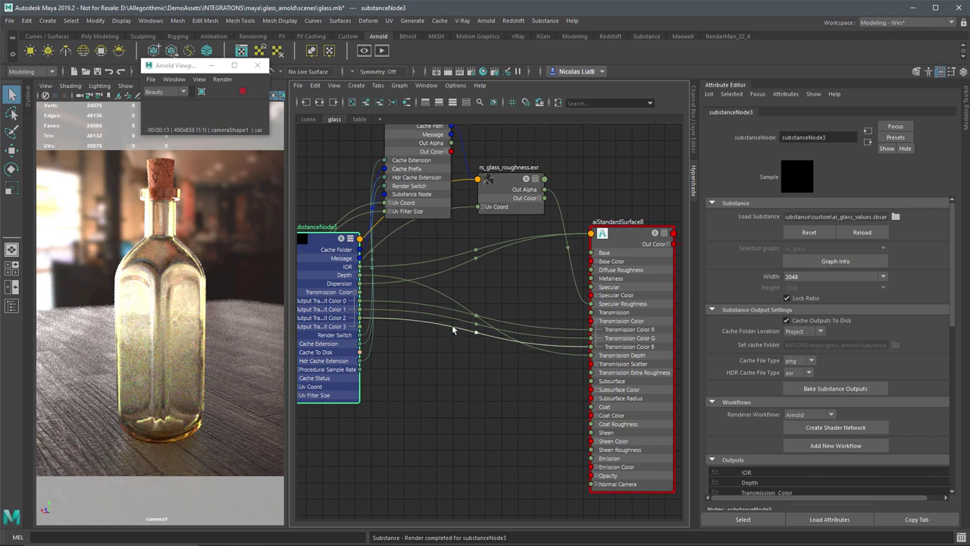
Select the whole glass shading network and rearrange its graph automatically, then clear the selection.
scroll(515, 394, "down", 4)
scroll(496, 356, "down", 3)
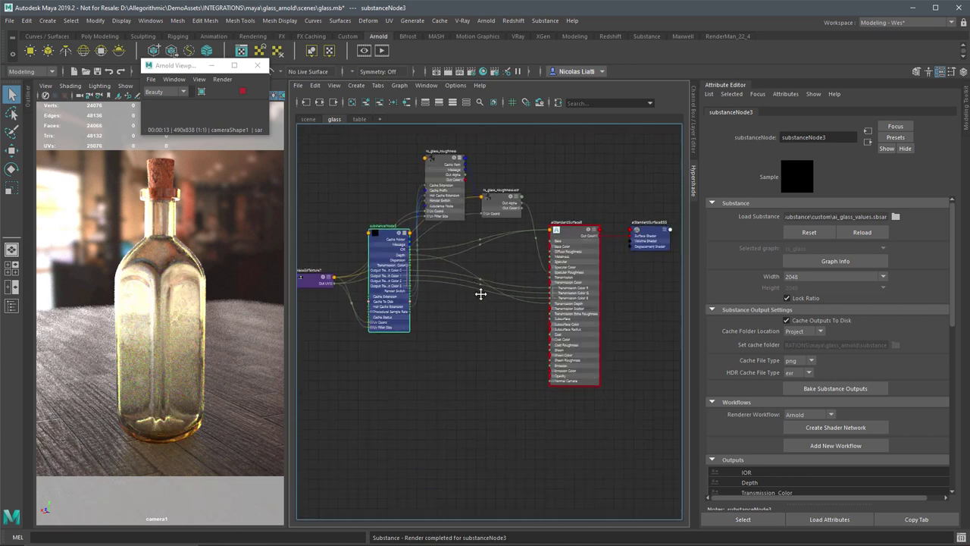
left_click_drag(348, 172, 654, 416)
left_click(391, 104)
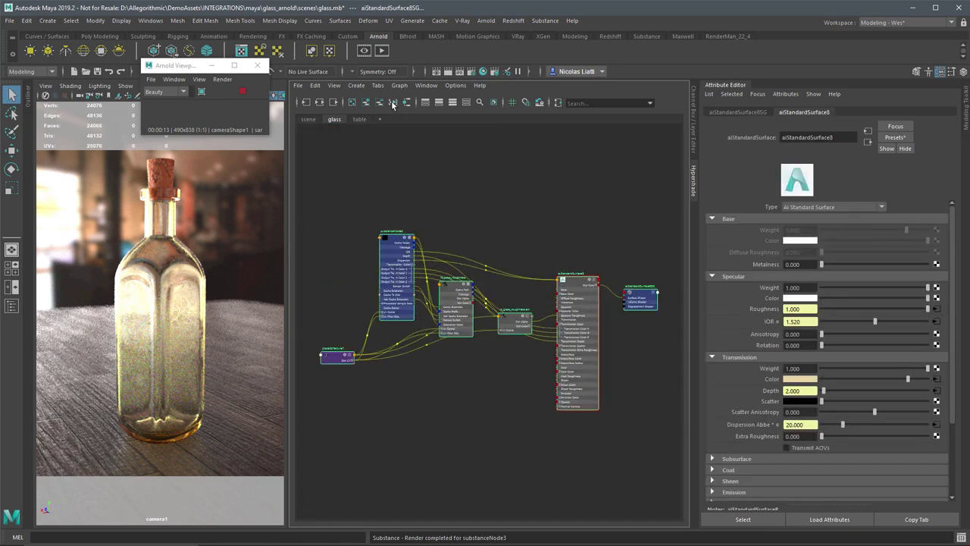
left_click(562, 217)
Examine the glass network from substanceNode3 through the rs_glass_roughness nodes to aiStandardSurface8 and its connected attributes.
scroll(503, 346, "up", 2)
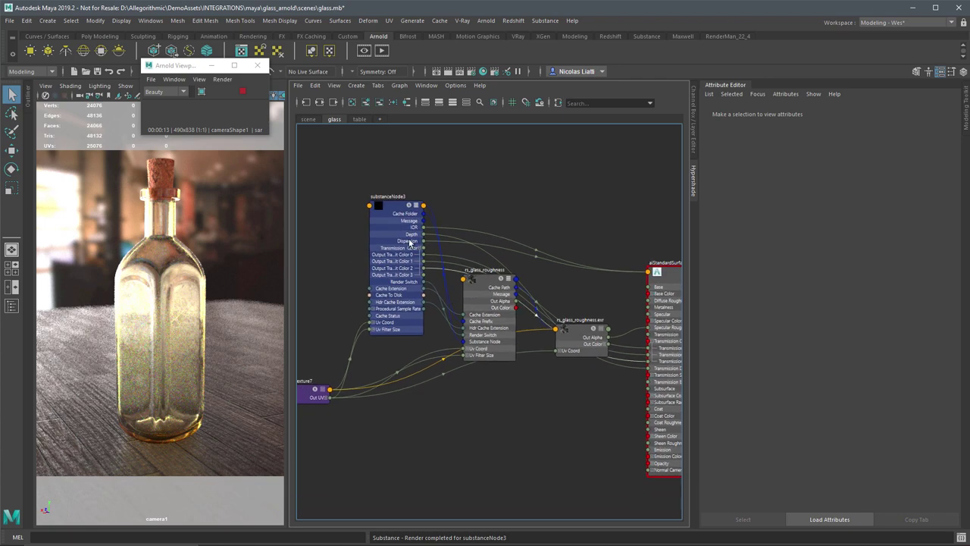
left_click_drag(391, 227, 372, 228)
middle_click_drag(464, 274, 438, 247, "alt")
scroll(438, 247, "up", 3)
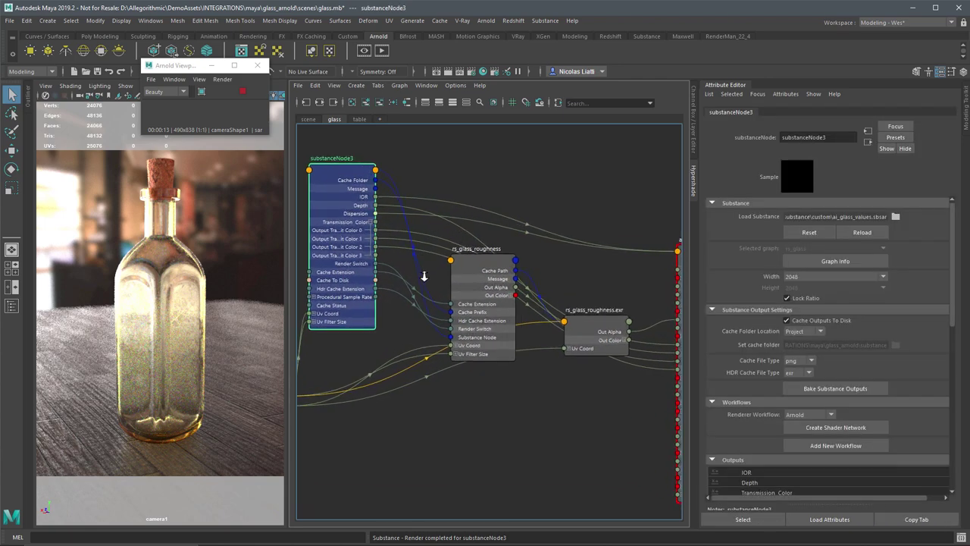
middle_click_drag(400, 234, 254, 183, "alt")
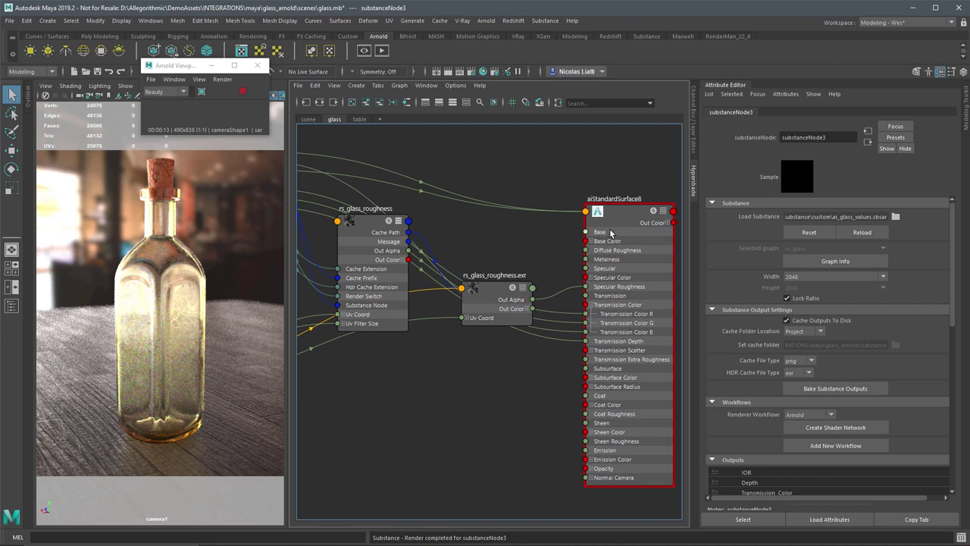
scroll(551, 243, "down", 3)
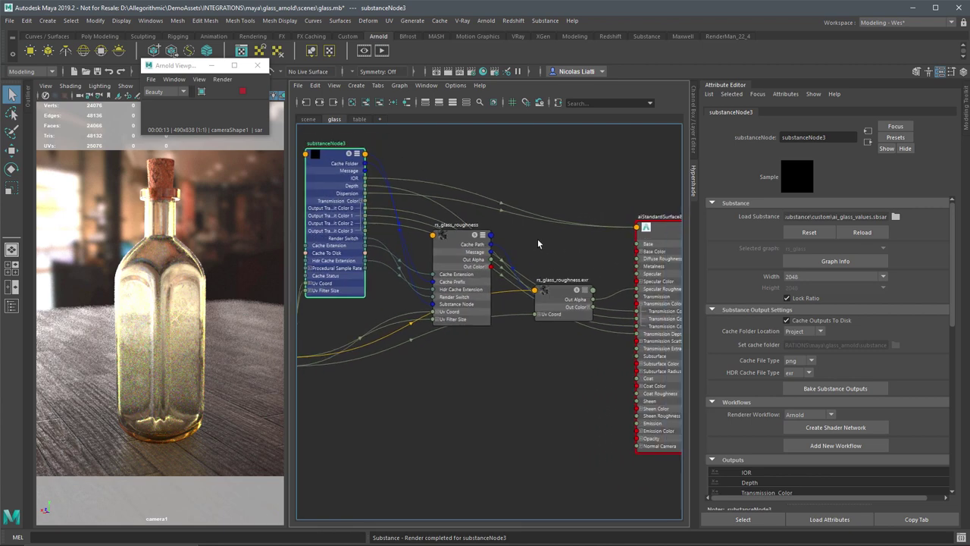
left_click(457, 253)
left_click(556, 290)
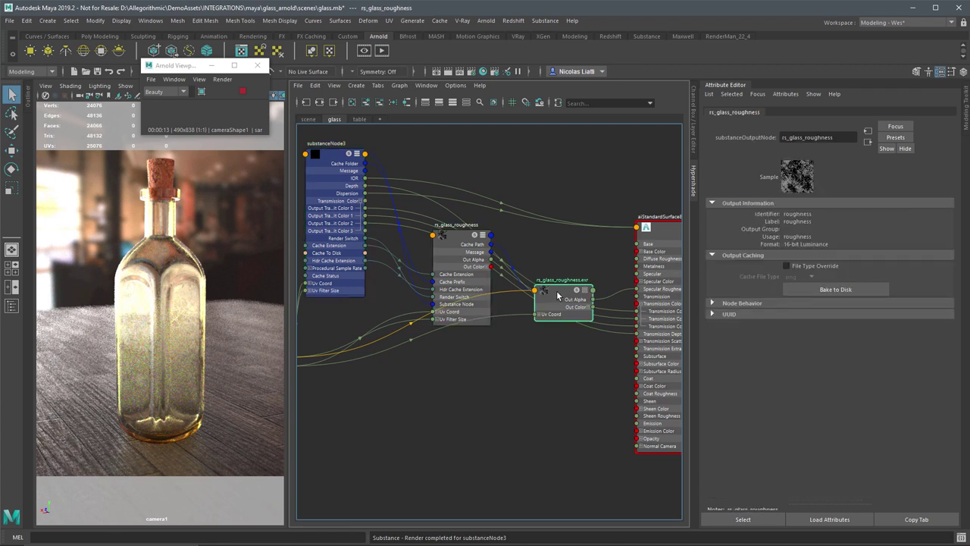
left_click(530, 323)
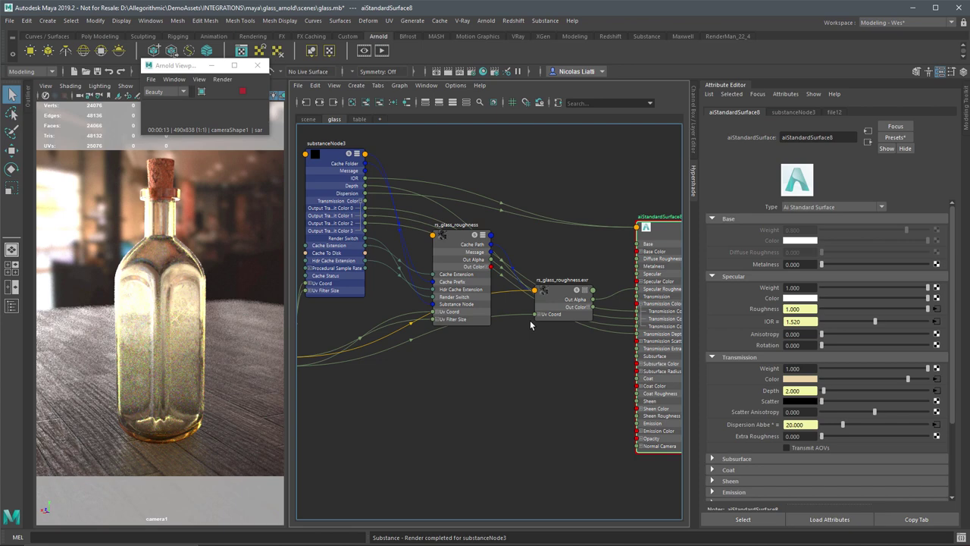
scroll(513, 329, "down", 4)
scroll(485, 309, "down", 2)
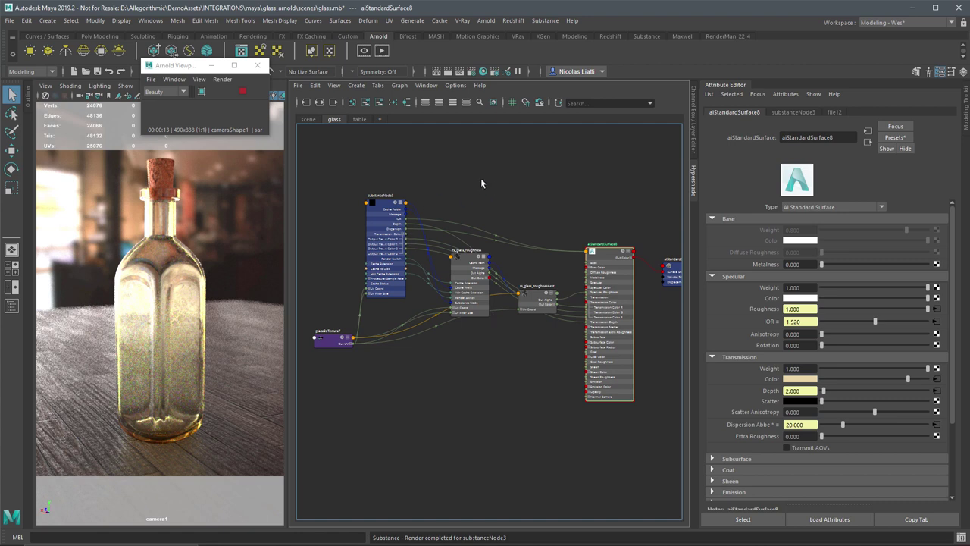
Add a new Substance workflow named Arnold_Glass from the glass network of substanceNode3.
left_click(371, 216)
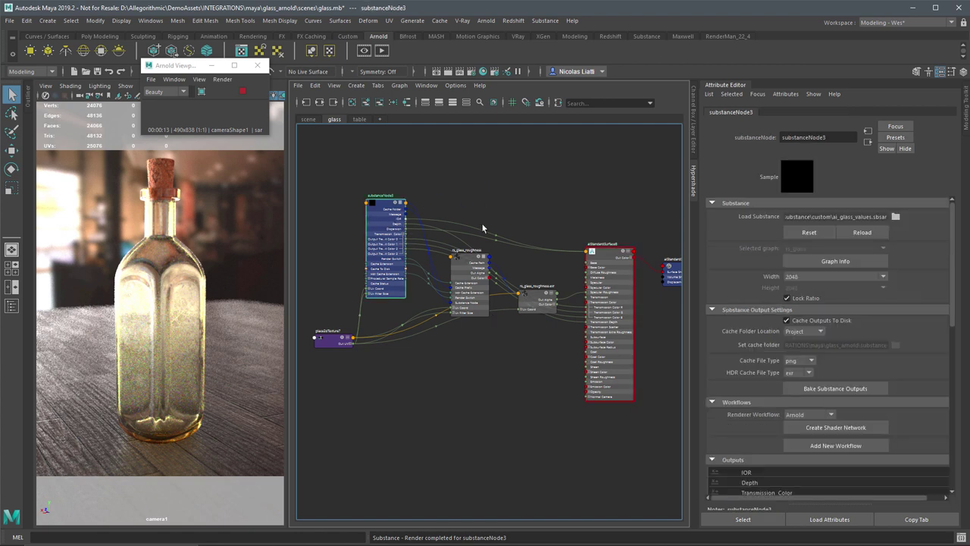
left_click_drag(955, 287, 953, 340)
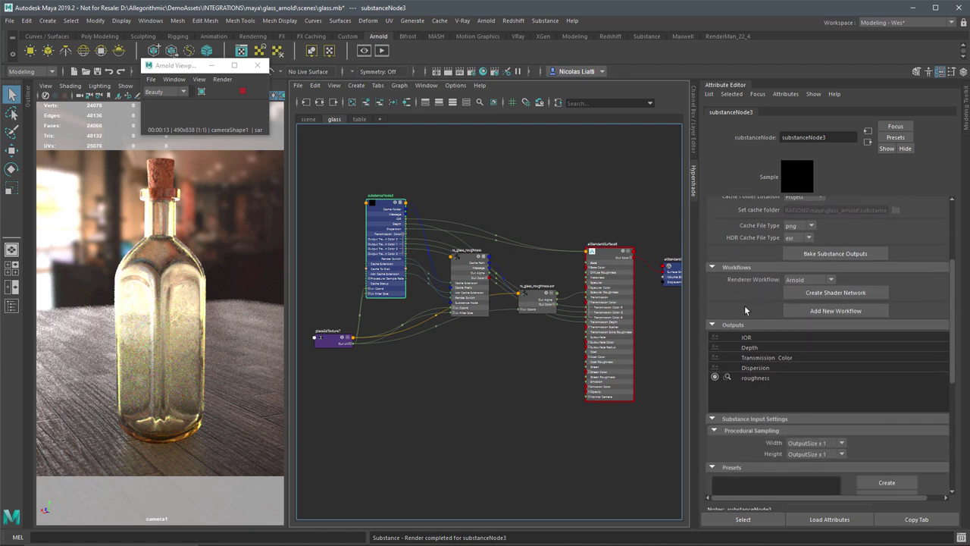
left_click(799, 310)
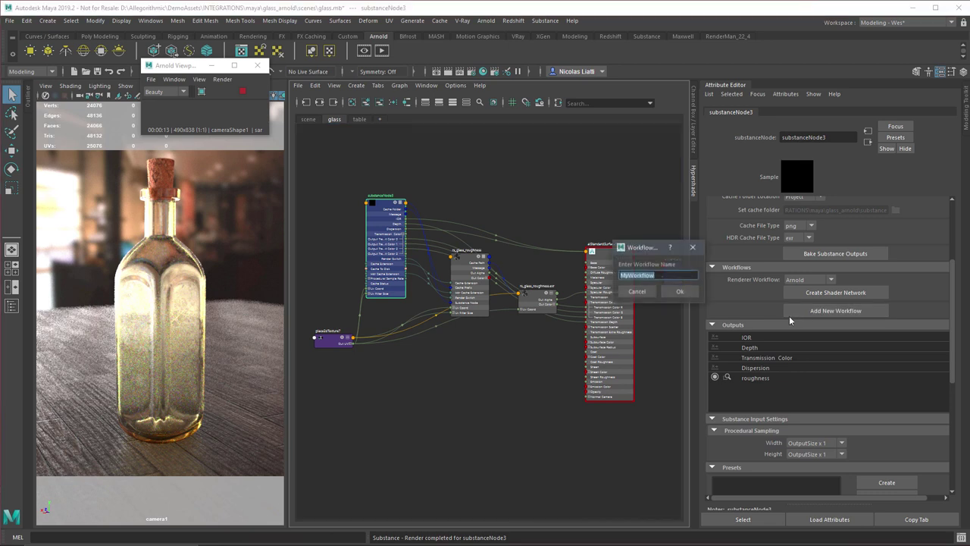
left_click_drag(614, 213, 583, 157)
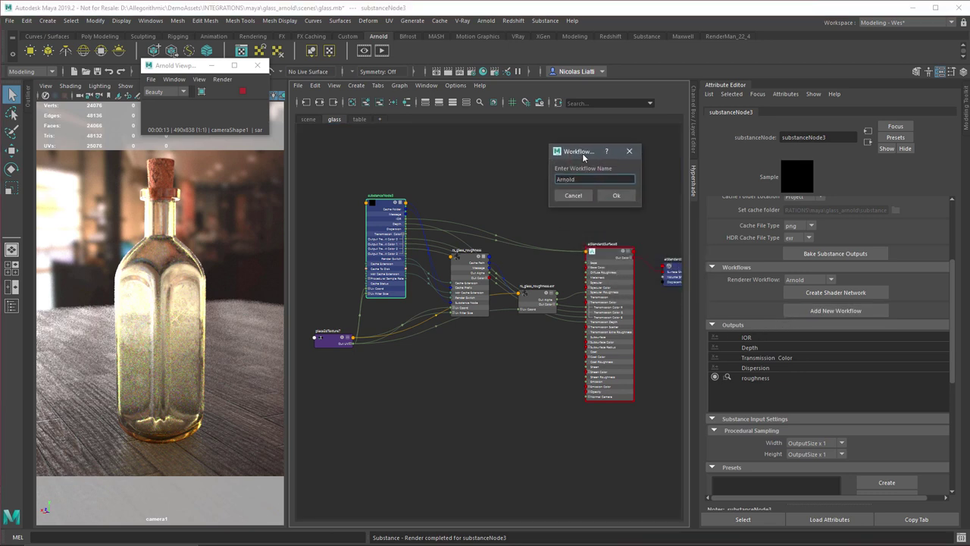
left_click(619, 194)
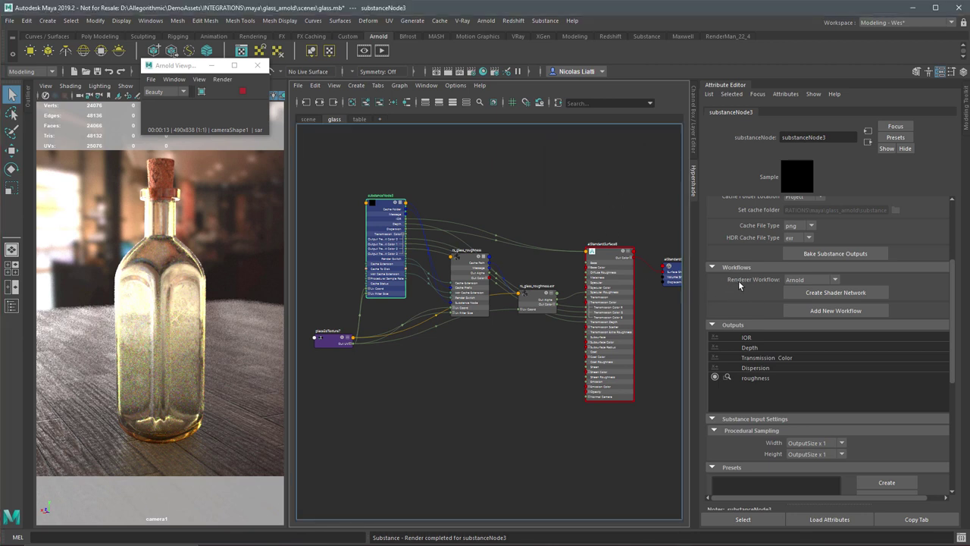
Check the available renderer workflows of substanceNode3 for the Arnold_Glass entry, leaving Arnold selected.
left_click(833, 279)
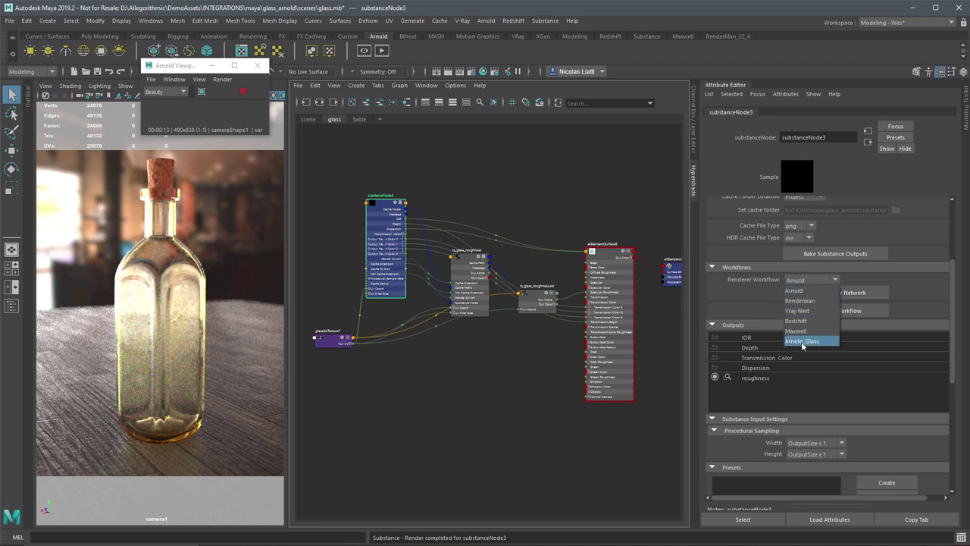
left_click(579, 190)
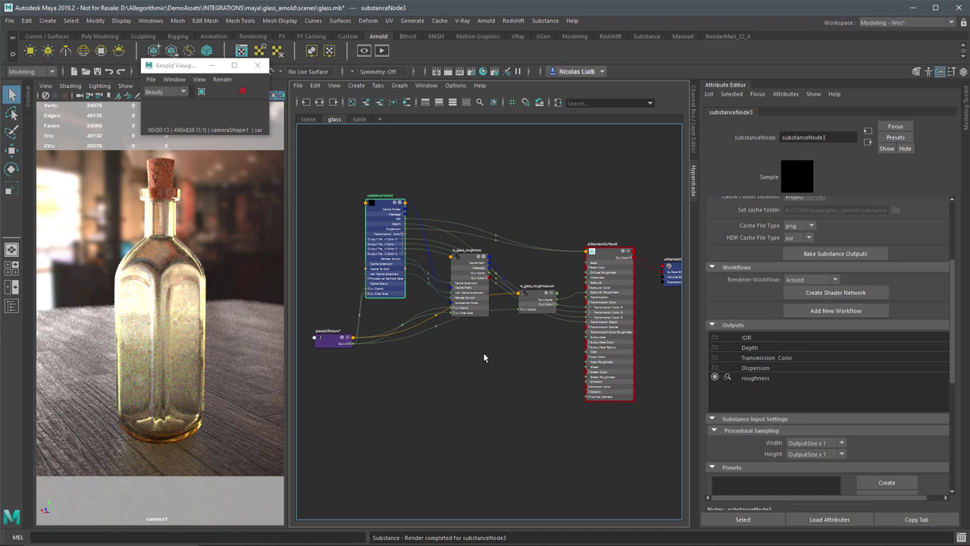
left_click(800, 280)
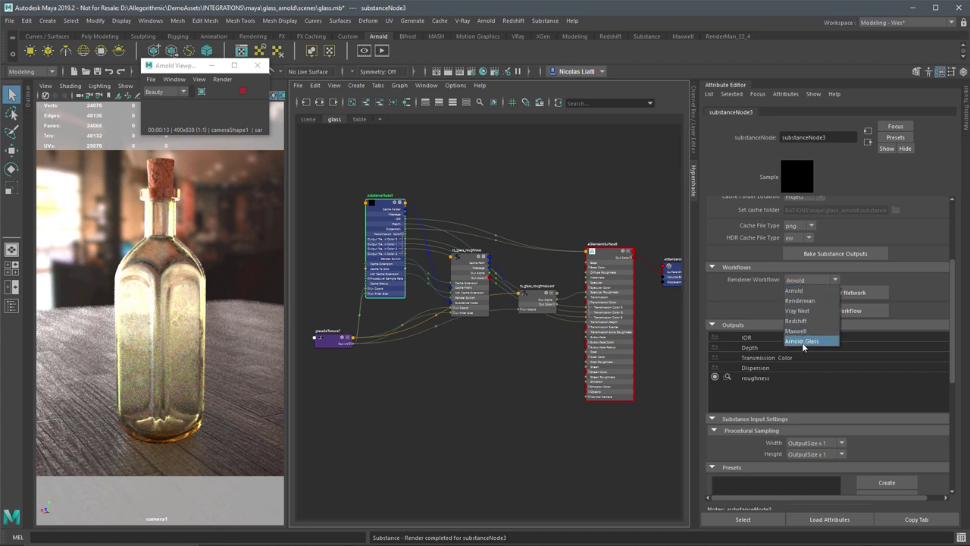
left_click(640, 225)
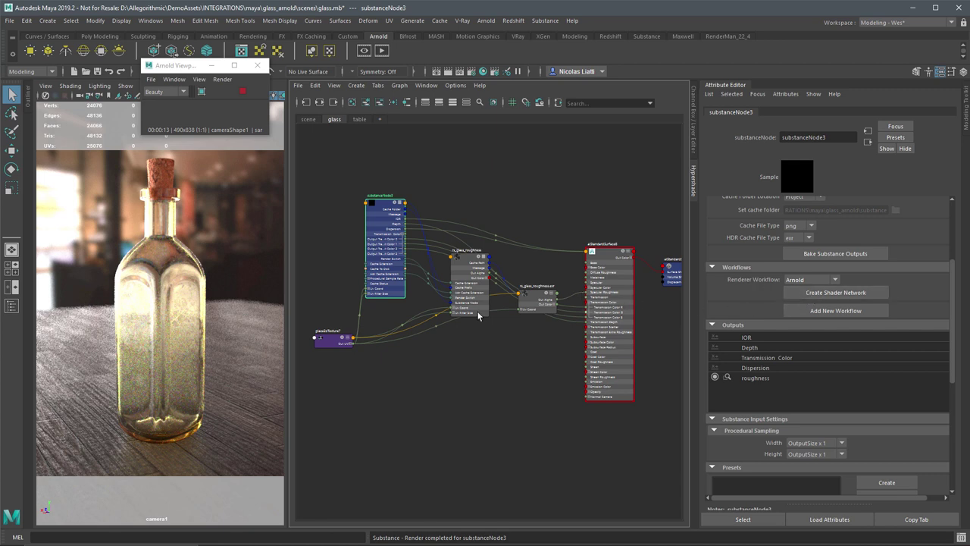
scroll(504, 211, "up", 1)
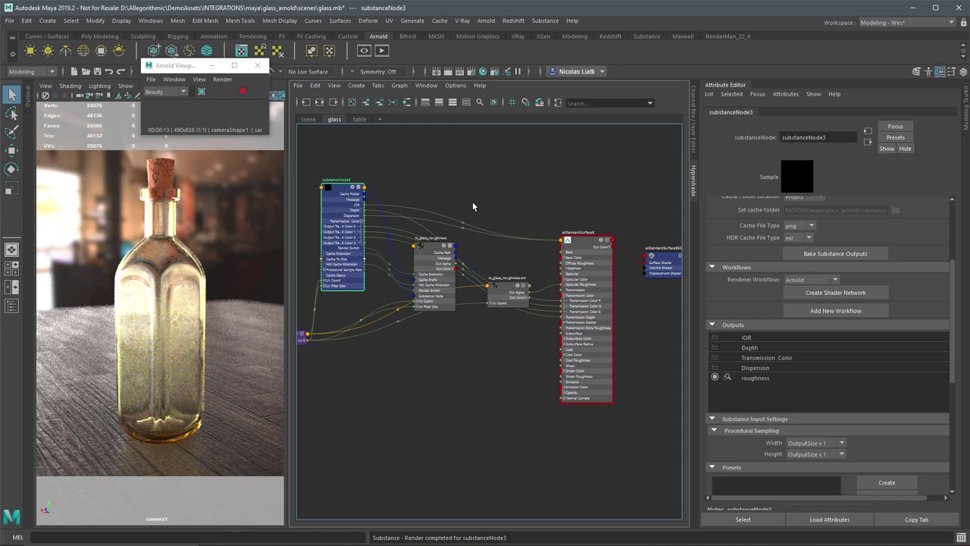
middle_click_drag(393, 291, 385, 359, "alt")
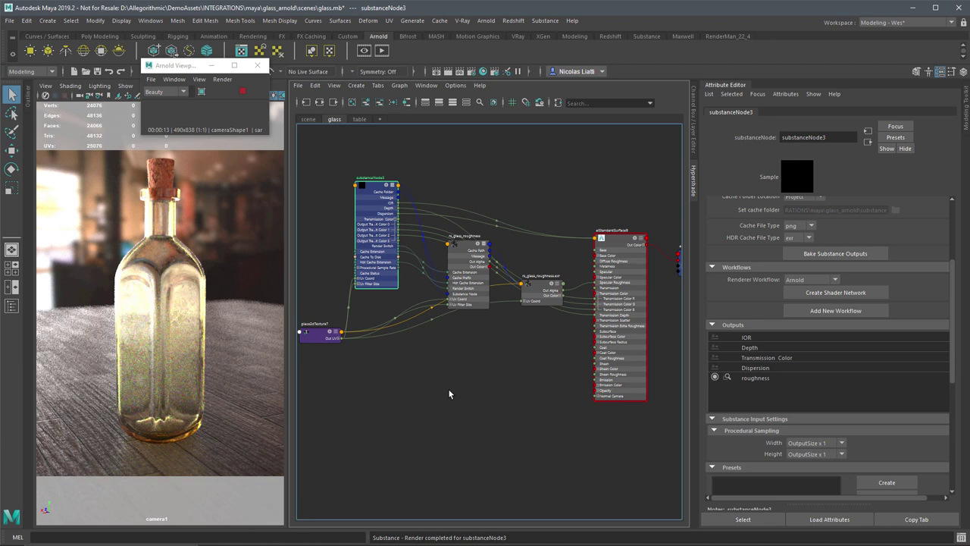
left_click_drag(953, 273, 952, 250)
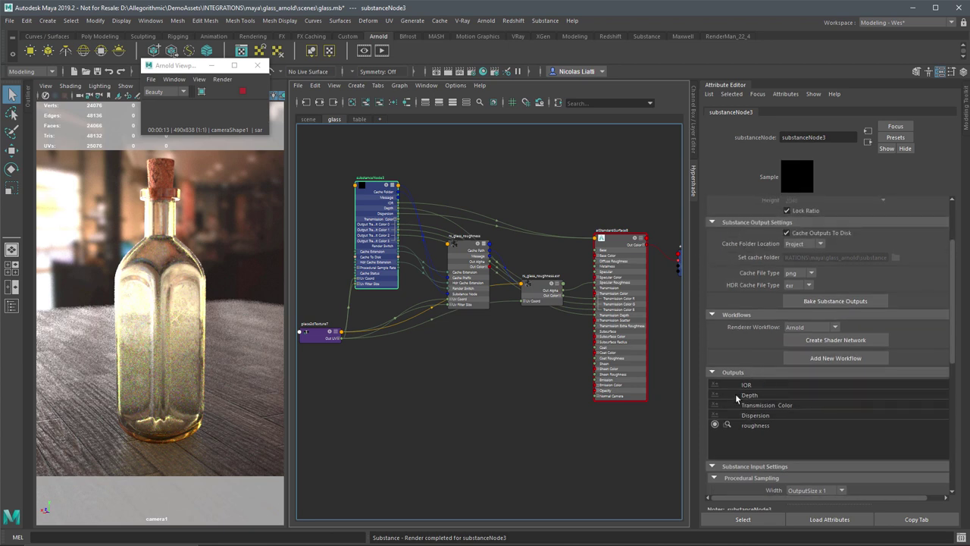